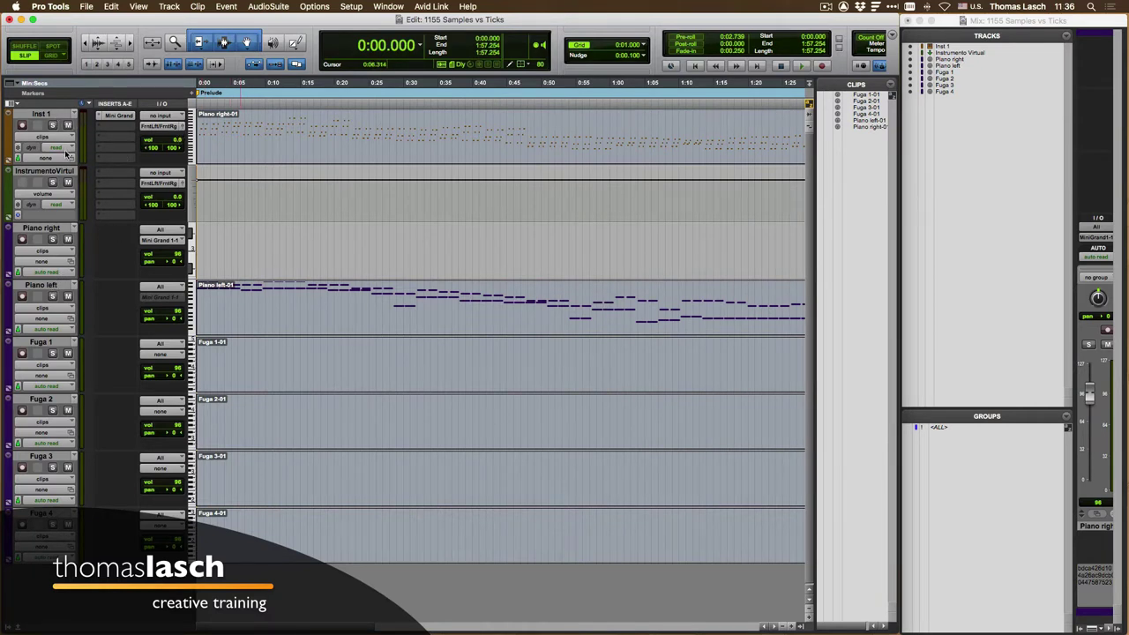
Increase the height of the Inst 1 track so its notes are easier to see
drag(63, 164, 62, 246)
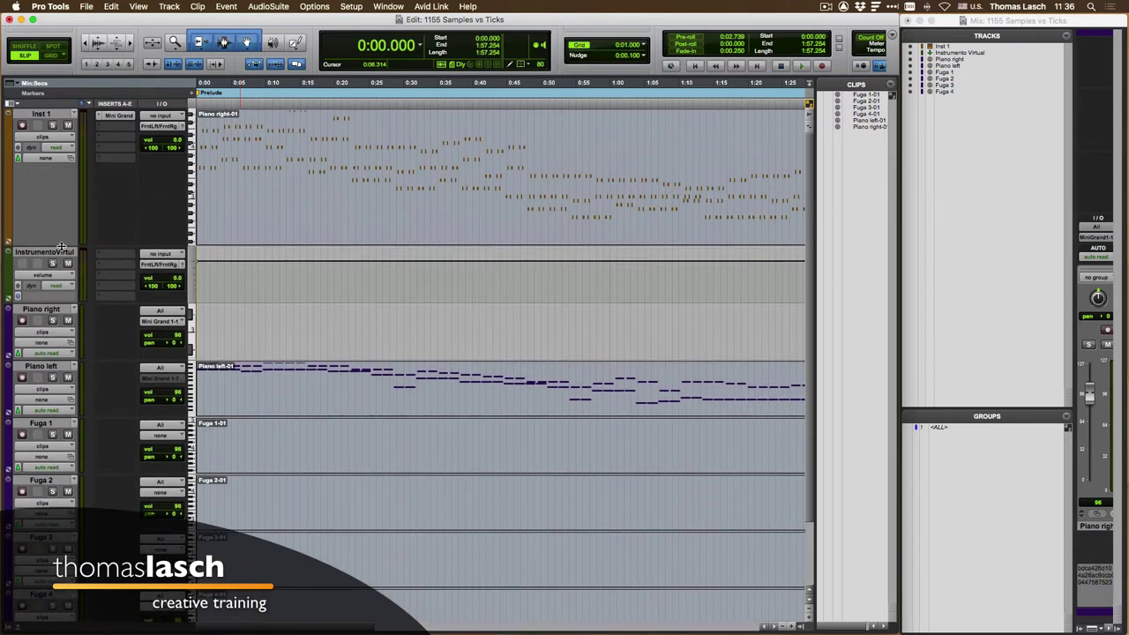
Create one new MIDI track in the session
click(169, 7)
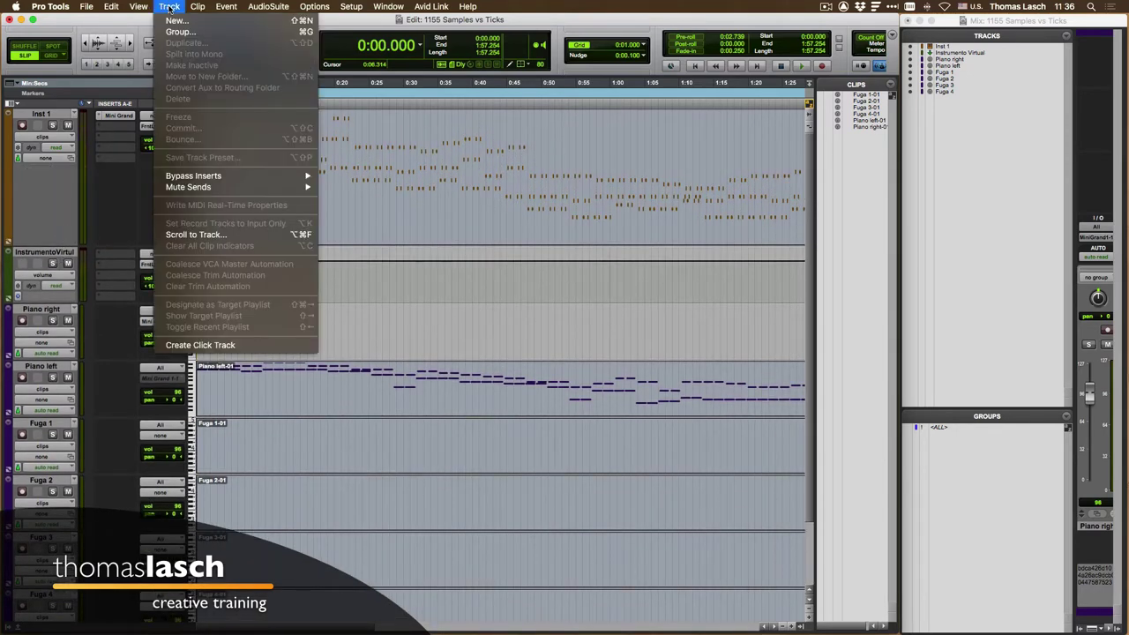
click(176, 21)
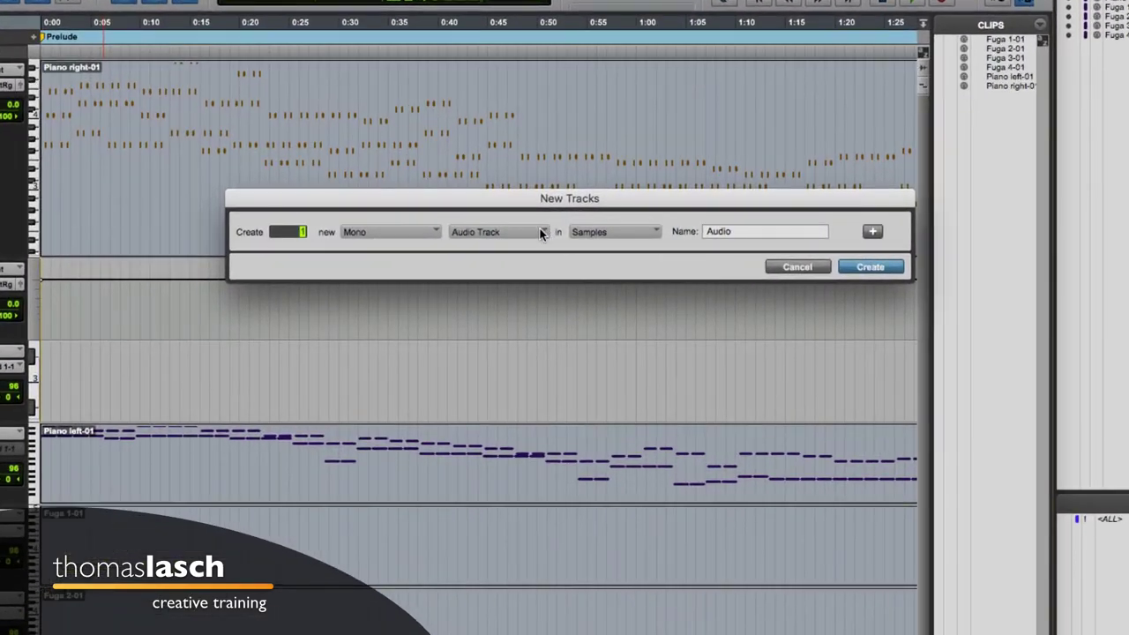
click(540, 227)
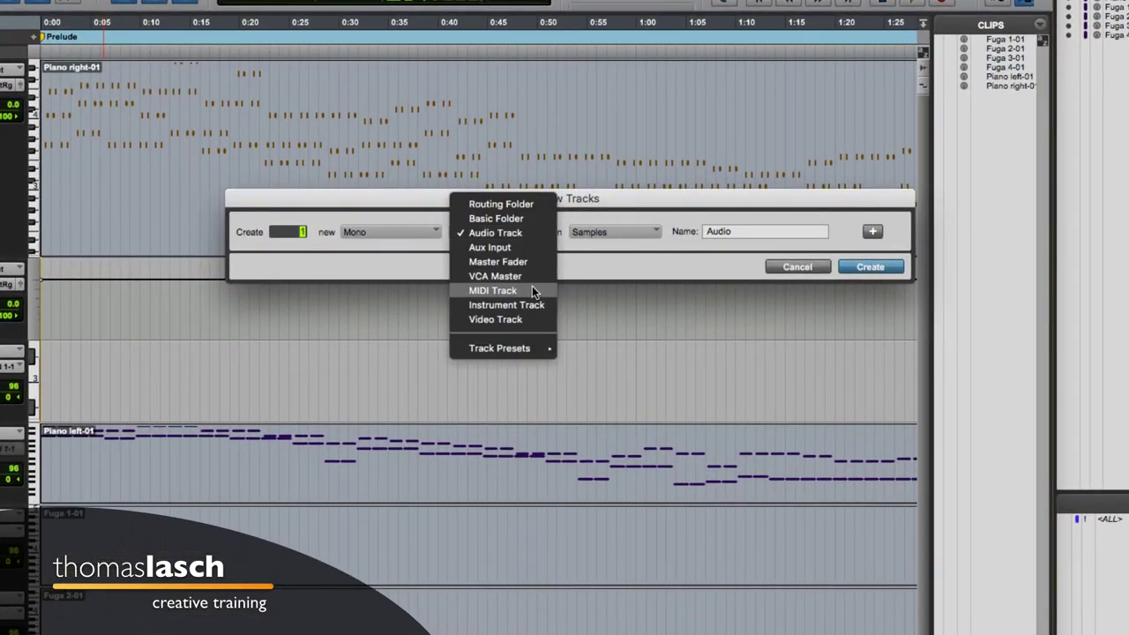
click(531, 287)
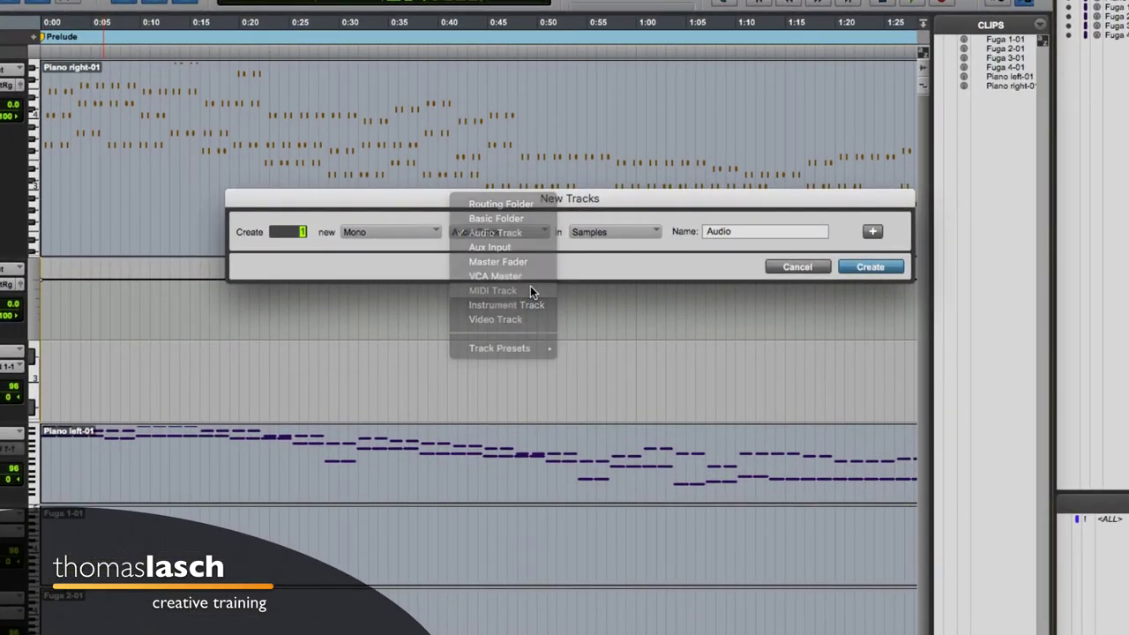
click(880, 268)
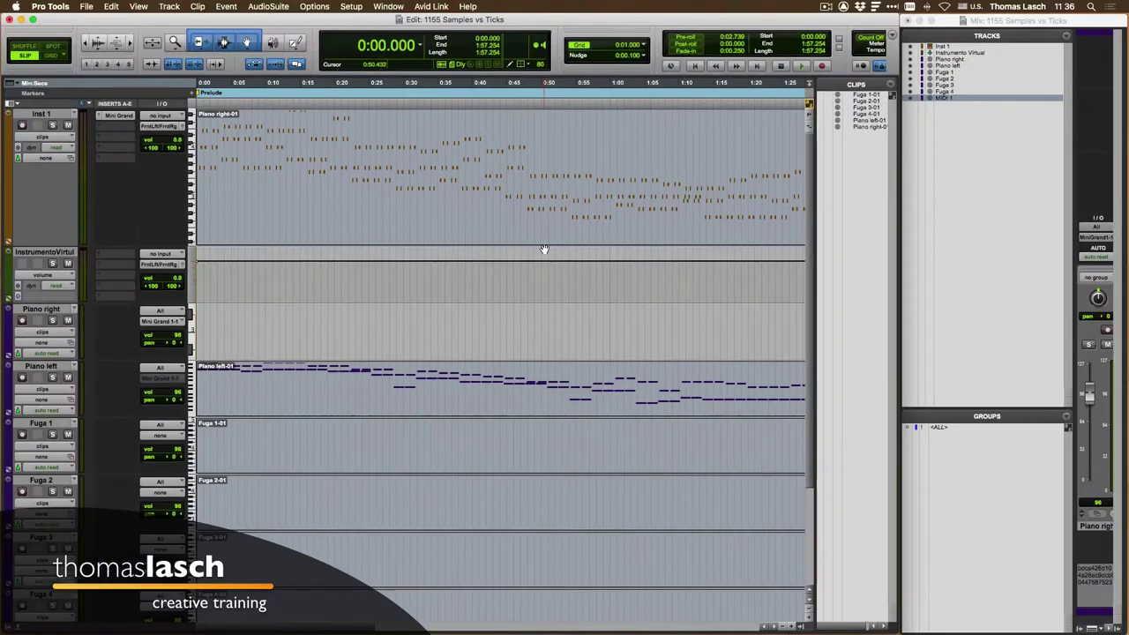
Delete the newly created MIDI 1 track below Fuga 4
scroll(544, 250, down, 3)
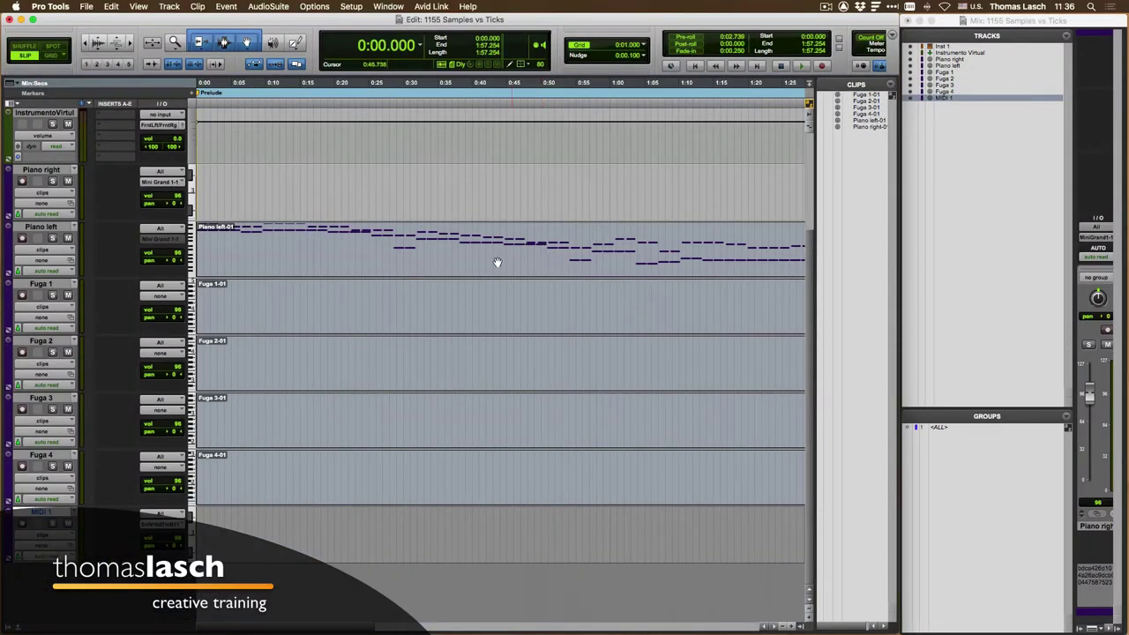
right_click(50, 512)
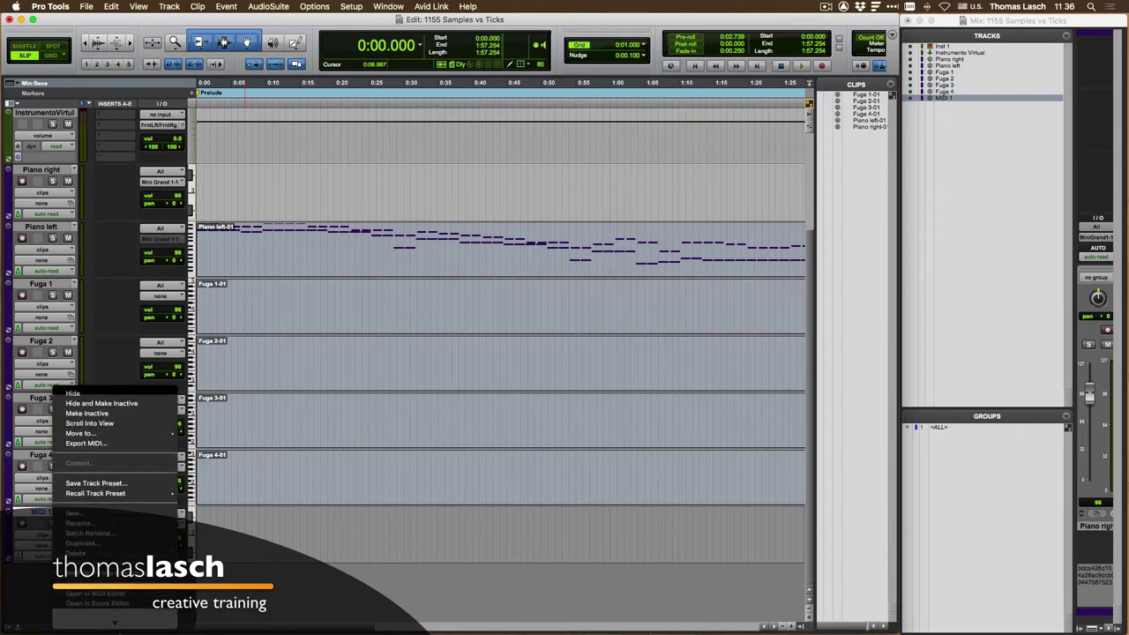
click(113, 543)
scroll(285, 272, up, 3)
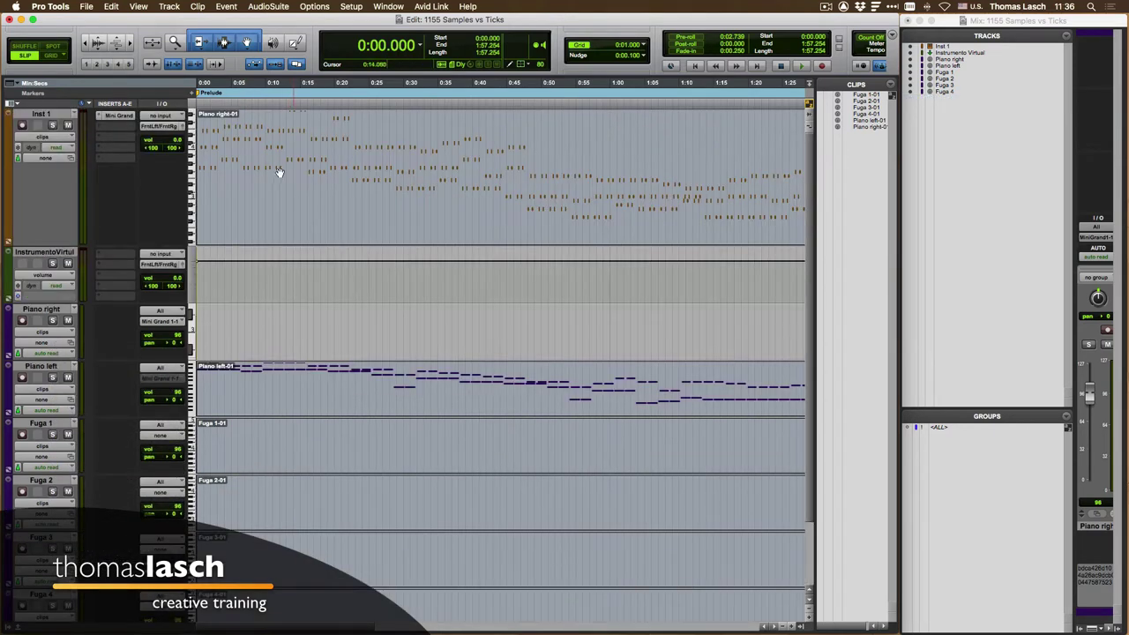
Compare the default timebase offered for Audio, Aux Input and VCA Master types in New Tracks, and cancel without creating a track
click(171, 7)
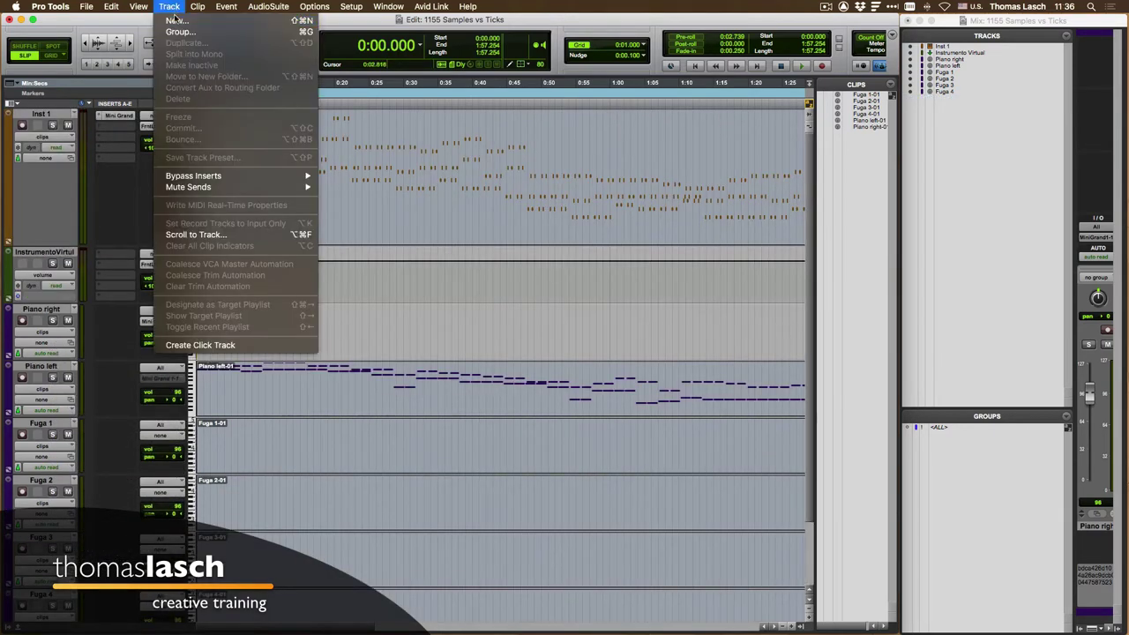
click(174, 21)
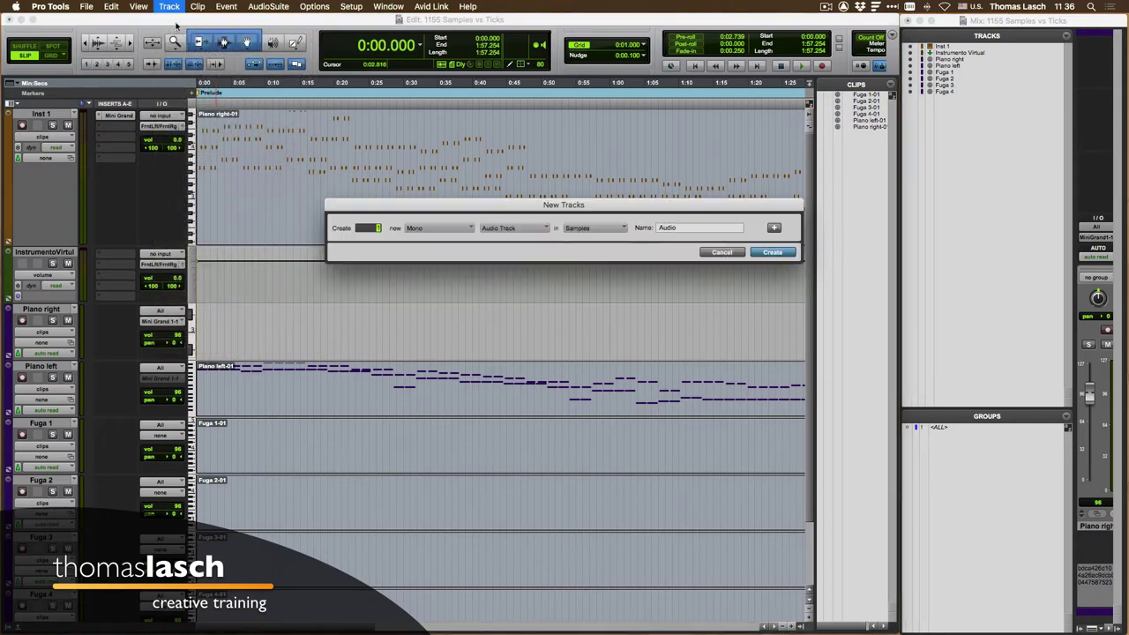
click(533, 231)
click(612, 208)
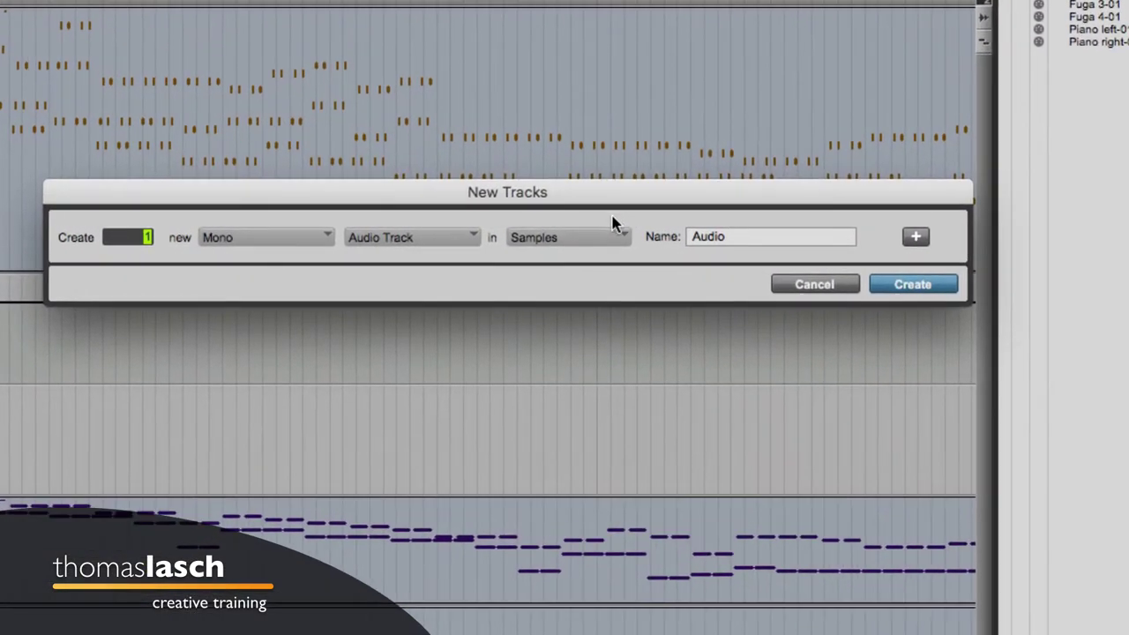
click(476, 240)
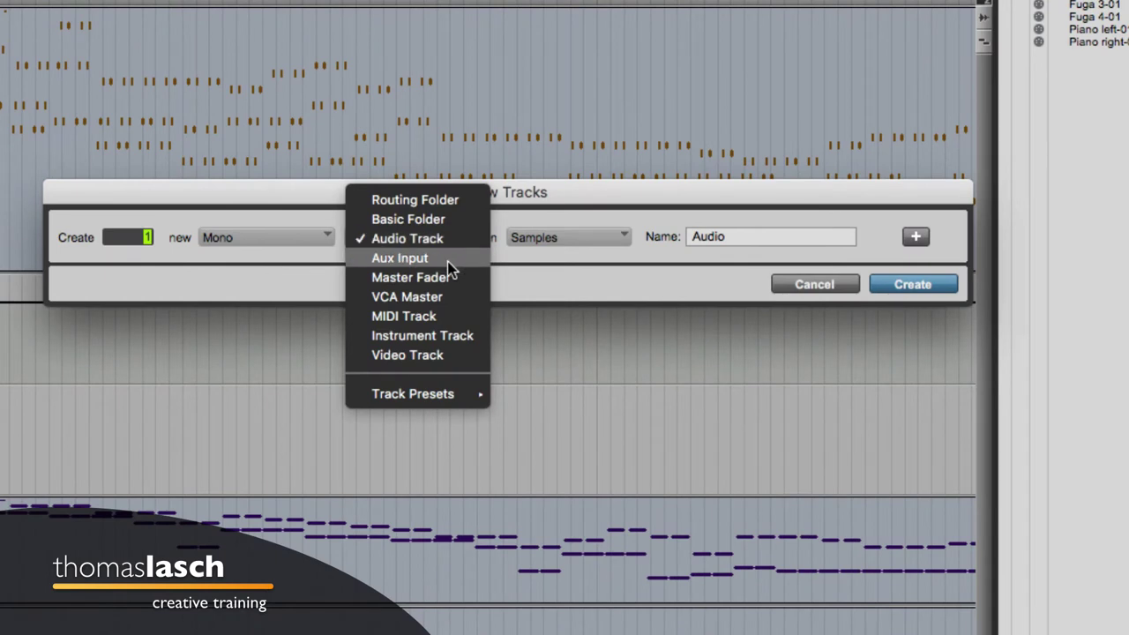
click(504, 252)
click(464, 244)
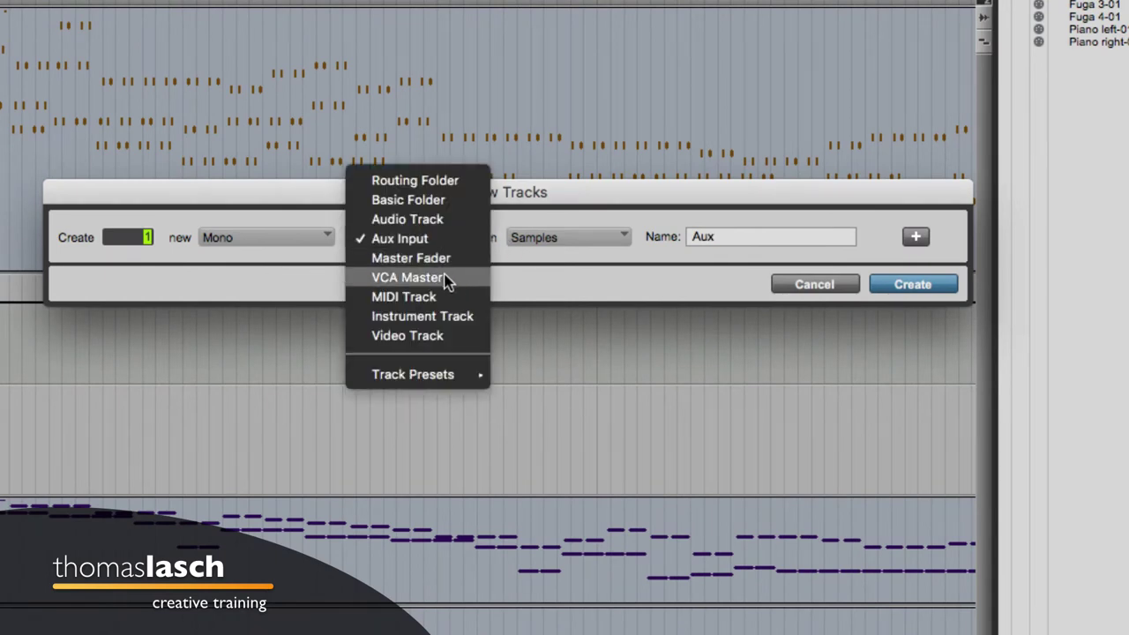
click(445, 275)
click(464, 241)
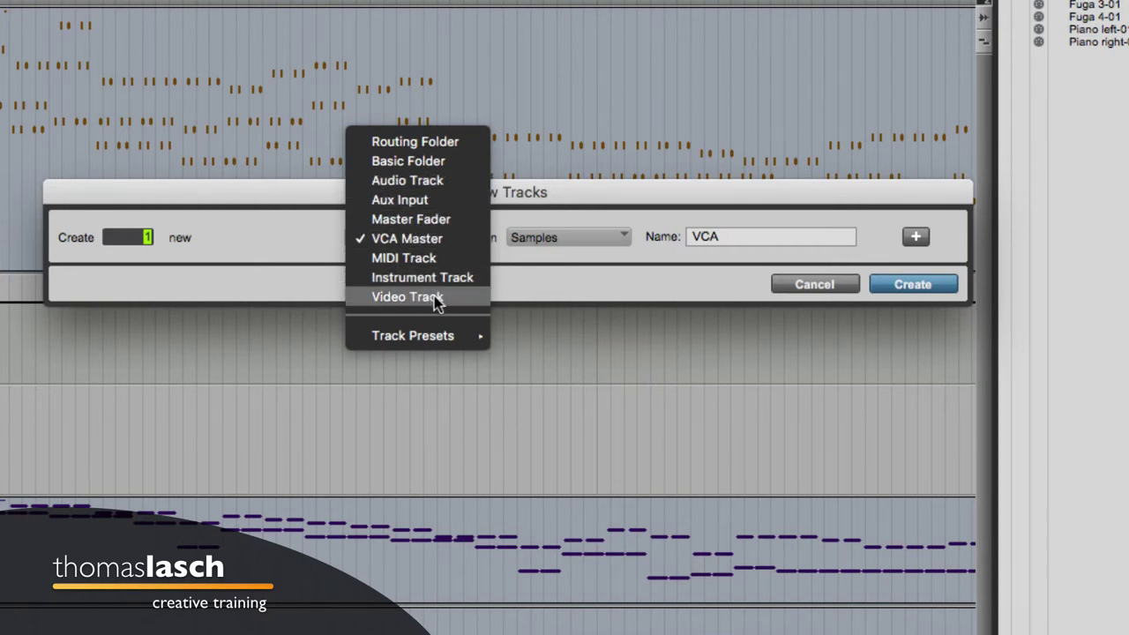
mouse_move(439, 333)
click(598, 148)
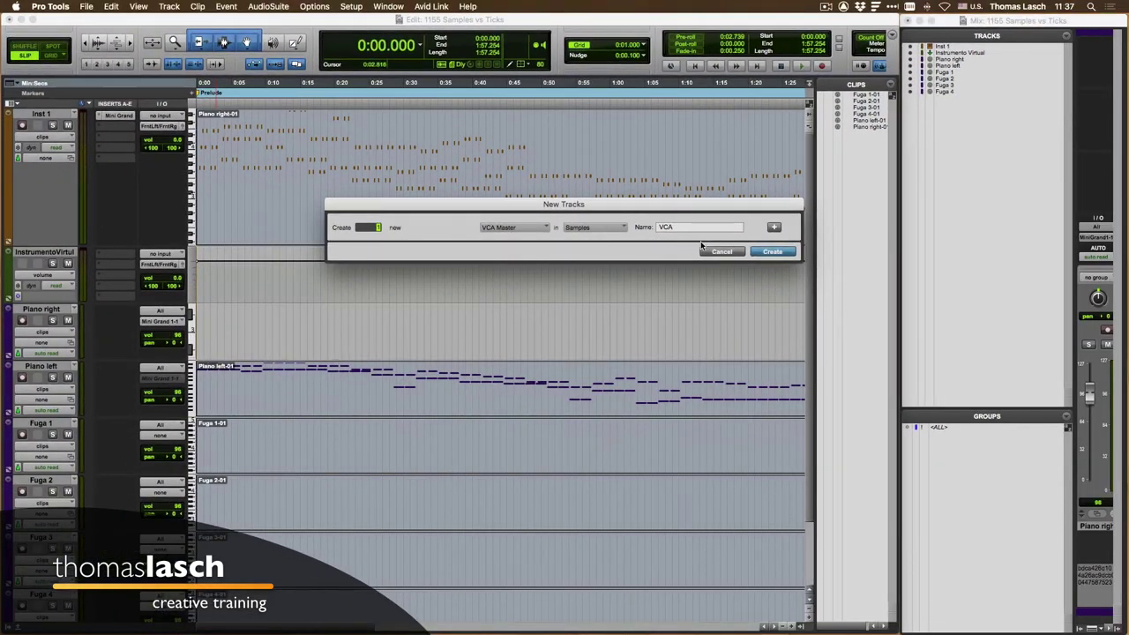
click(725, 253)
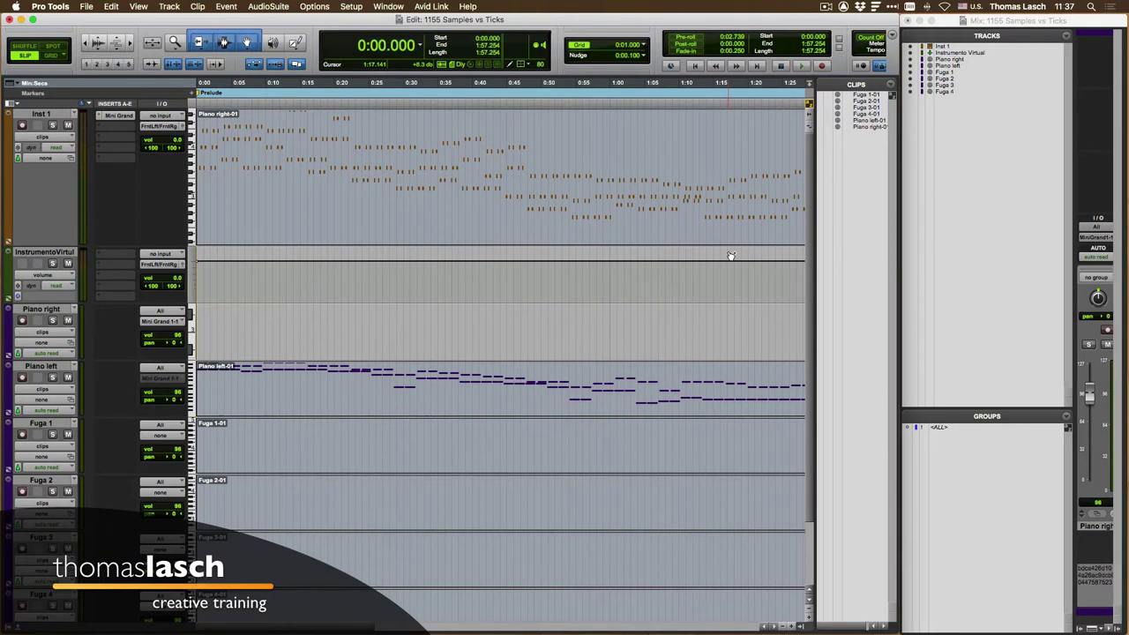
Show the floating Transport window and place it over the middle of the tracks
key(super+1)
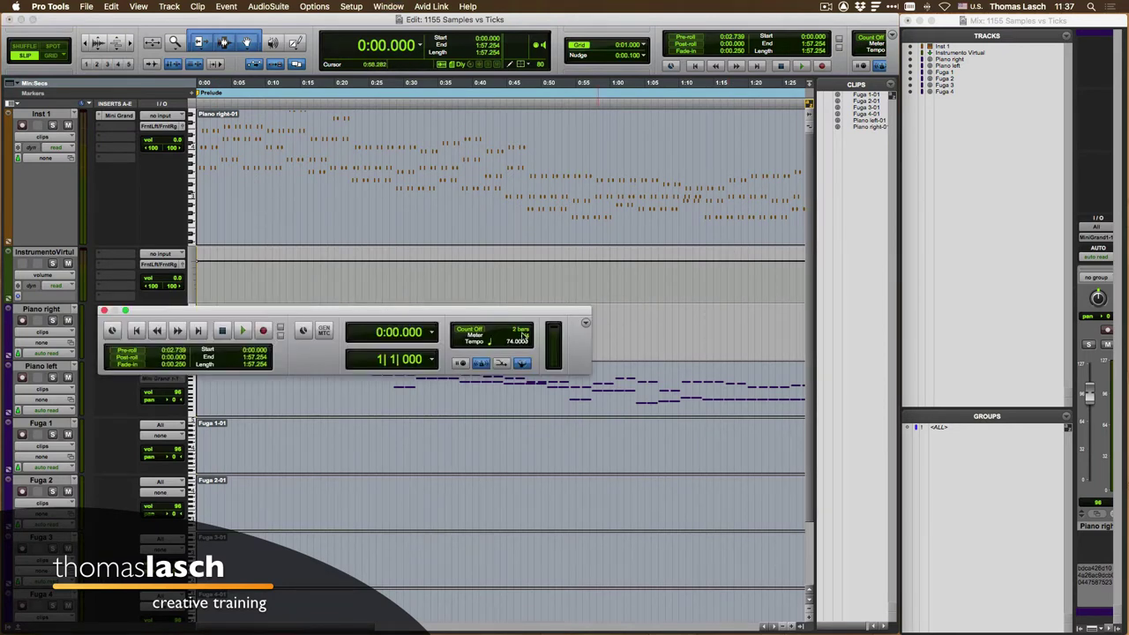
drag(489, 312, 623, 284)
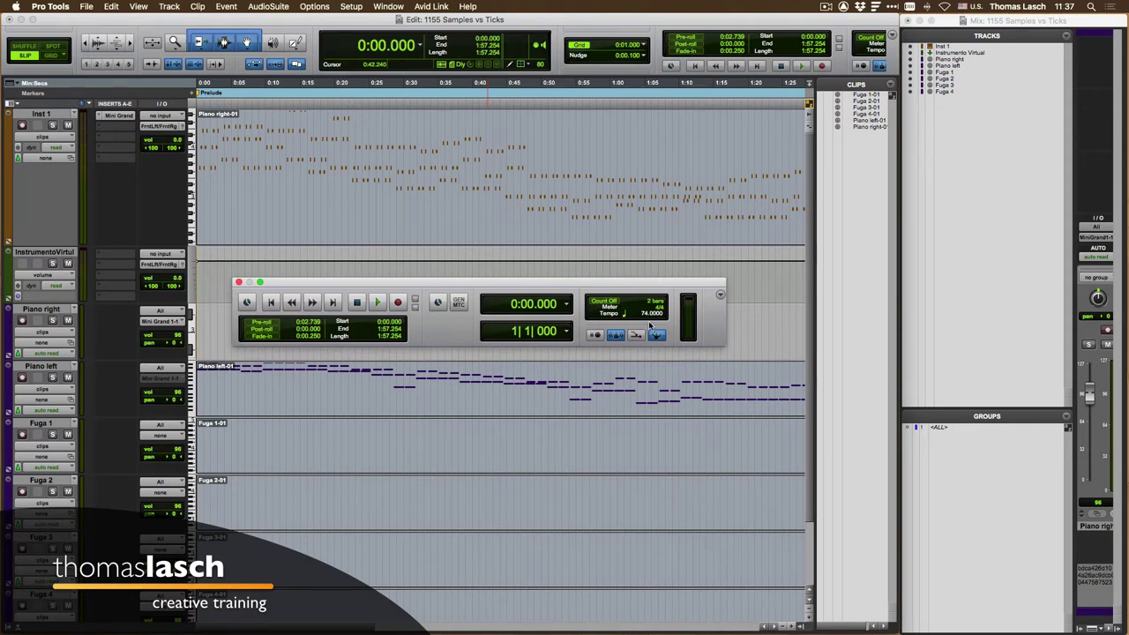
drag(632, 283, 662, 279)
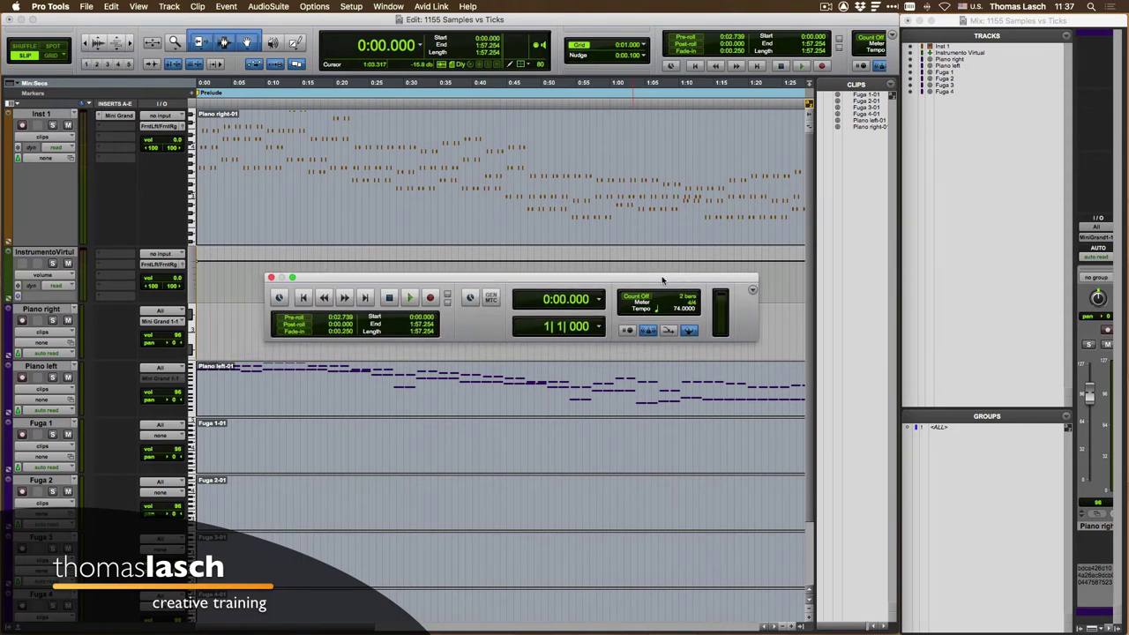
Turn off the tempo Conductor and set the manual tempo to 113 BPM
click(689, 330)
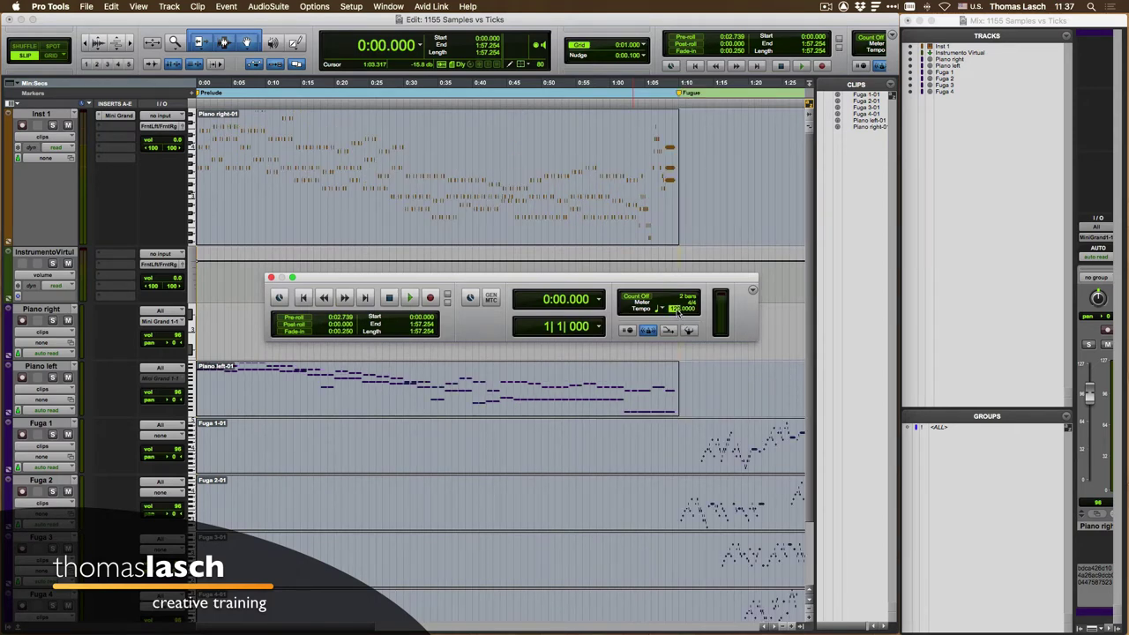
mouse_move(677, 310)
mouse_down()
mouse_move(676, 282)
mouse_move(677, 329)
mouse_move(674, 310)
mouse_up()
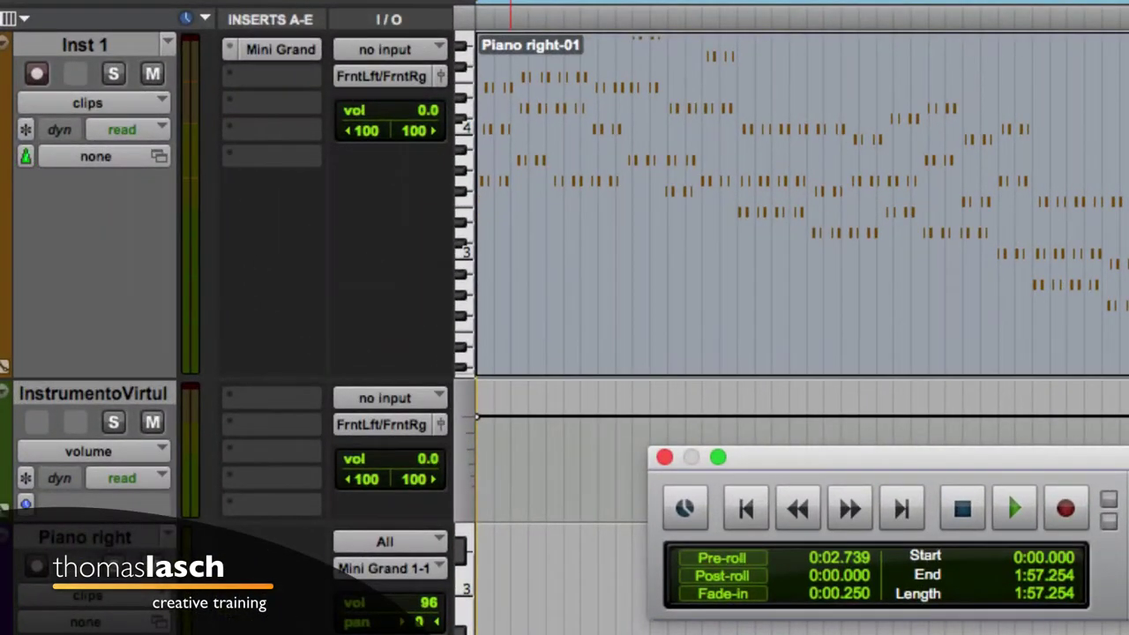
Check which timebase is selected for the Inst 1 track, leaving the setting as it is
click(30, 159)
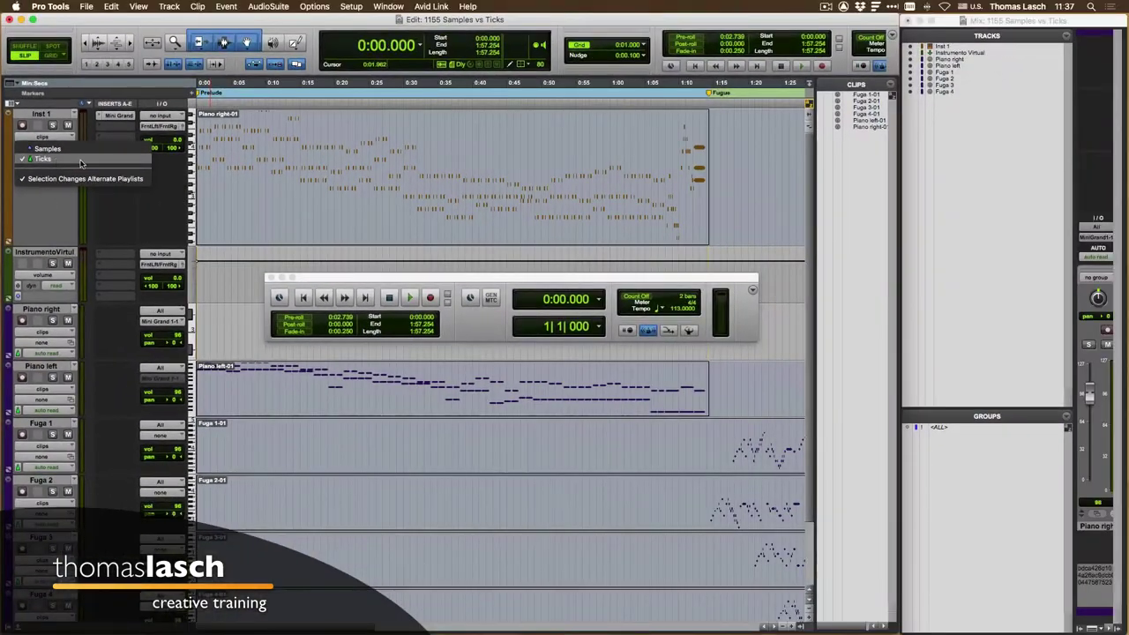
click(838, 270)
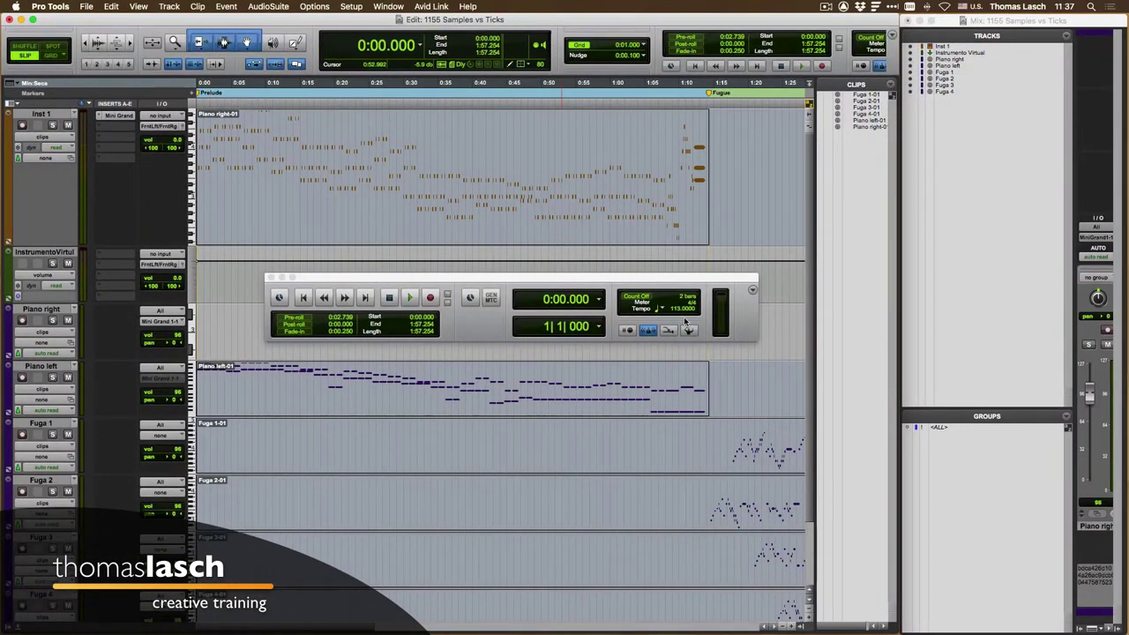
Set the manual tempo to 76 BPM
mouse_move(675, 310)
mouse_down()
mouse_move(675, 289)
mouse_move(674, 310)
mouse_up()
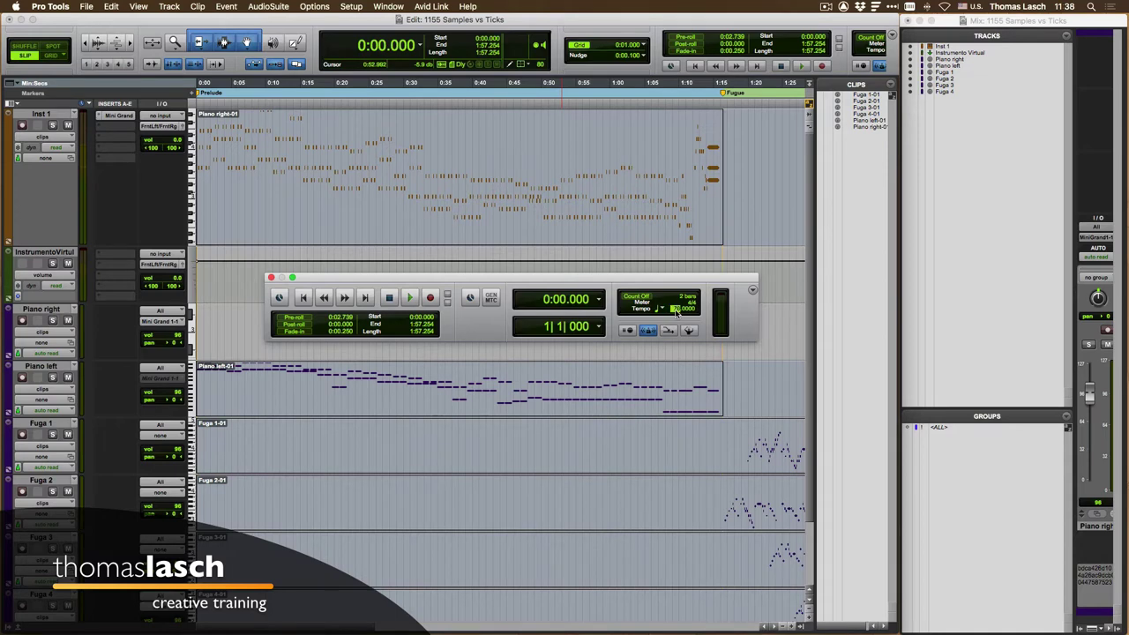
text(28)
key(Return)
key(r)
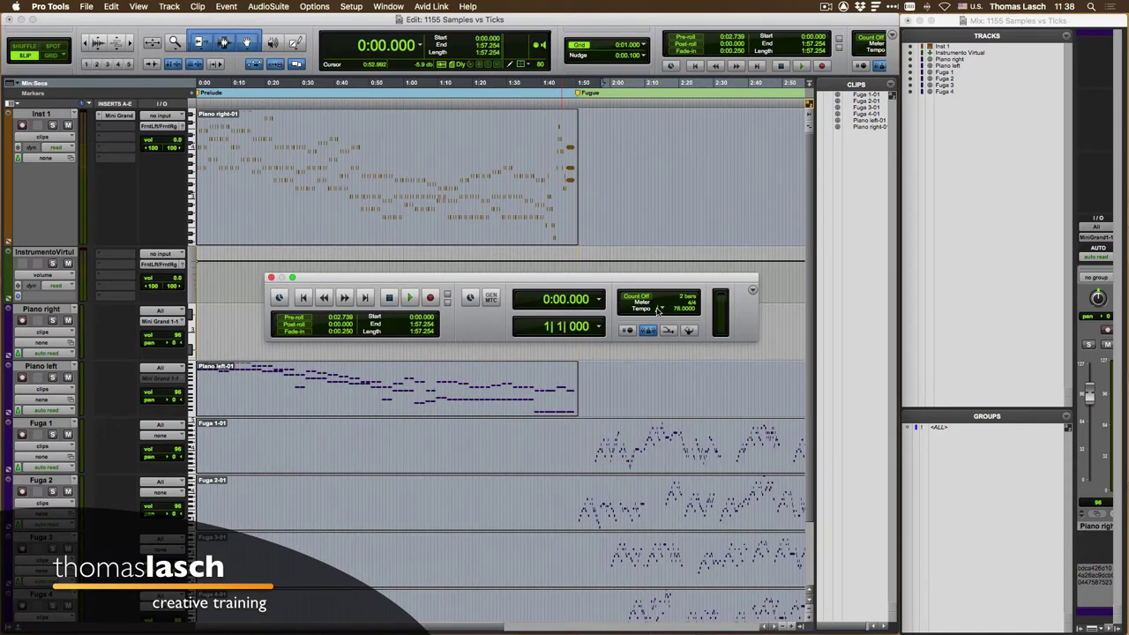
Switch the main counter to Bars|Beats and move the Piano right-01 clip on Inst 1 to start at about 13|4|225
drag(335, 208, 487, 203)
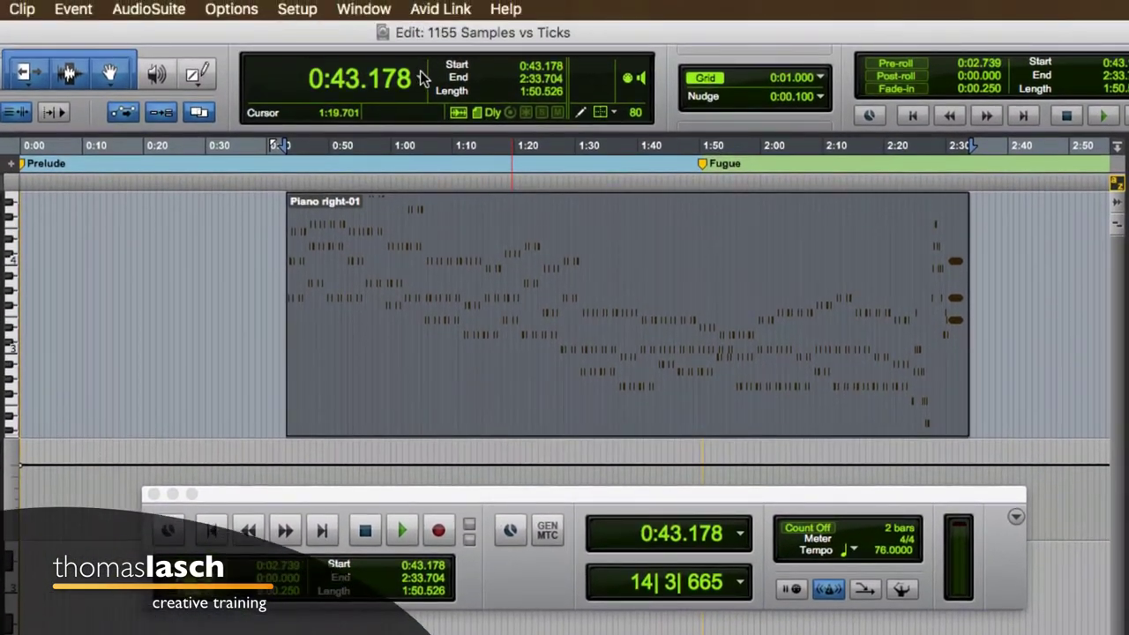
click(419, 71)
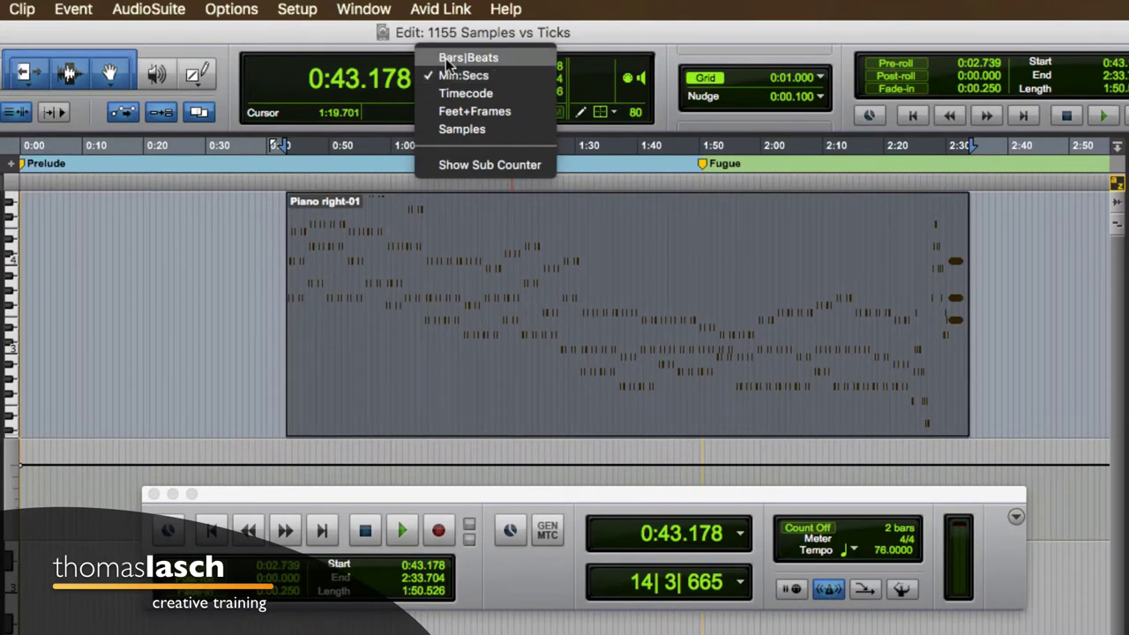
click(449, 62)
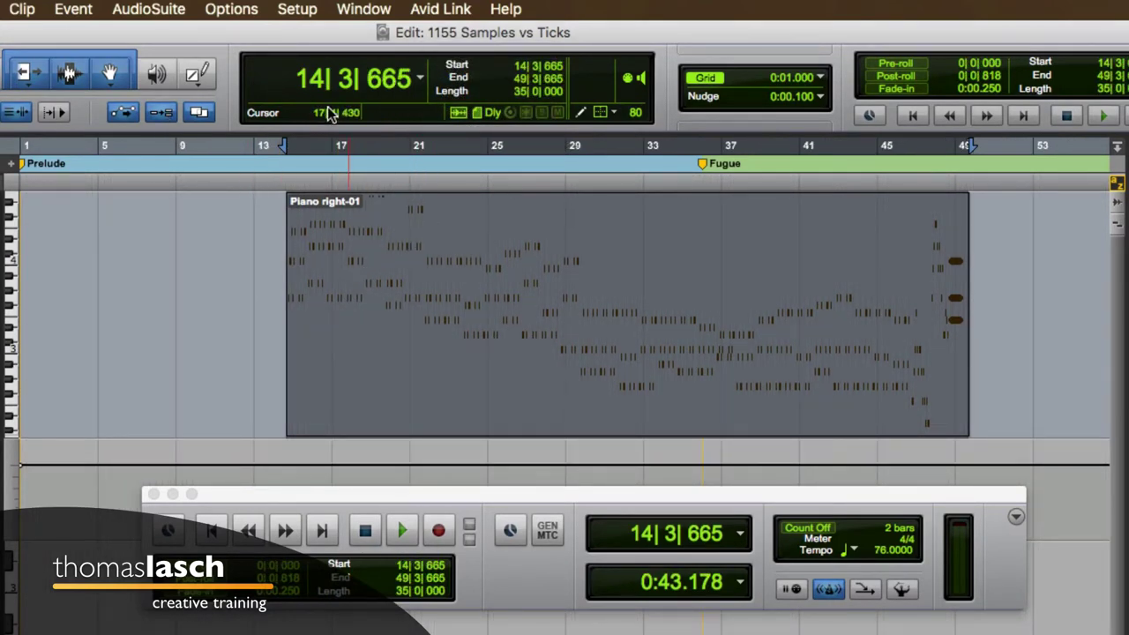
drag(358, 350, 338, 364)
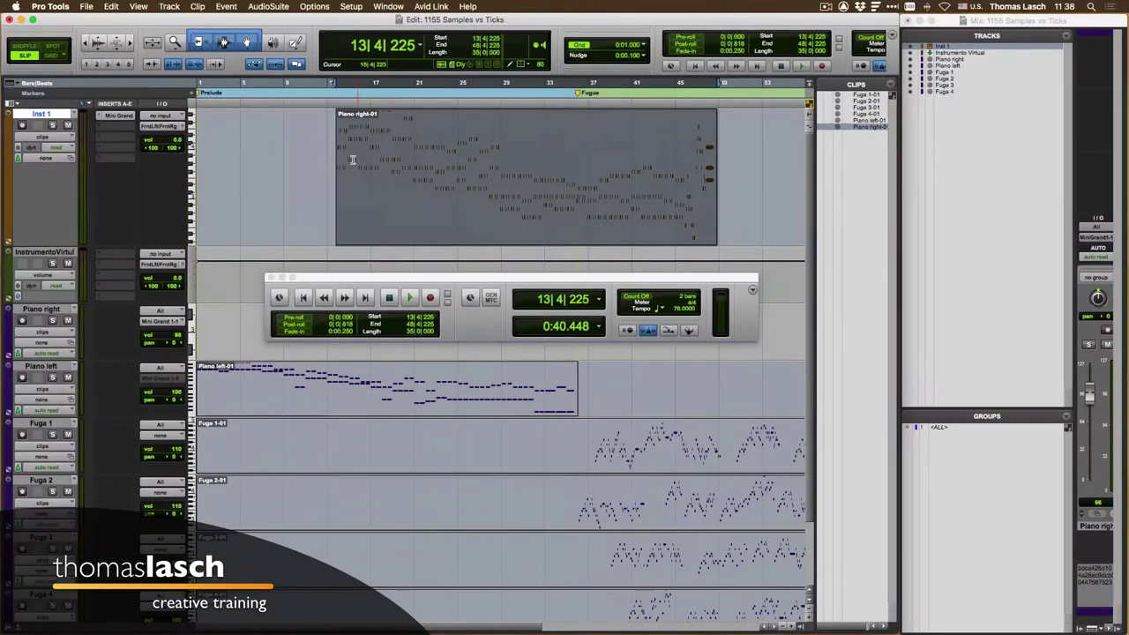
Switch to Grid mode with a one-bar Bars|Beats grid and snap the Piano right-01 clip to 13|1|000
click(52, 55)
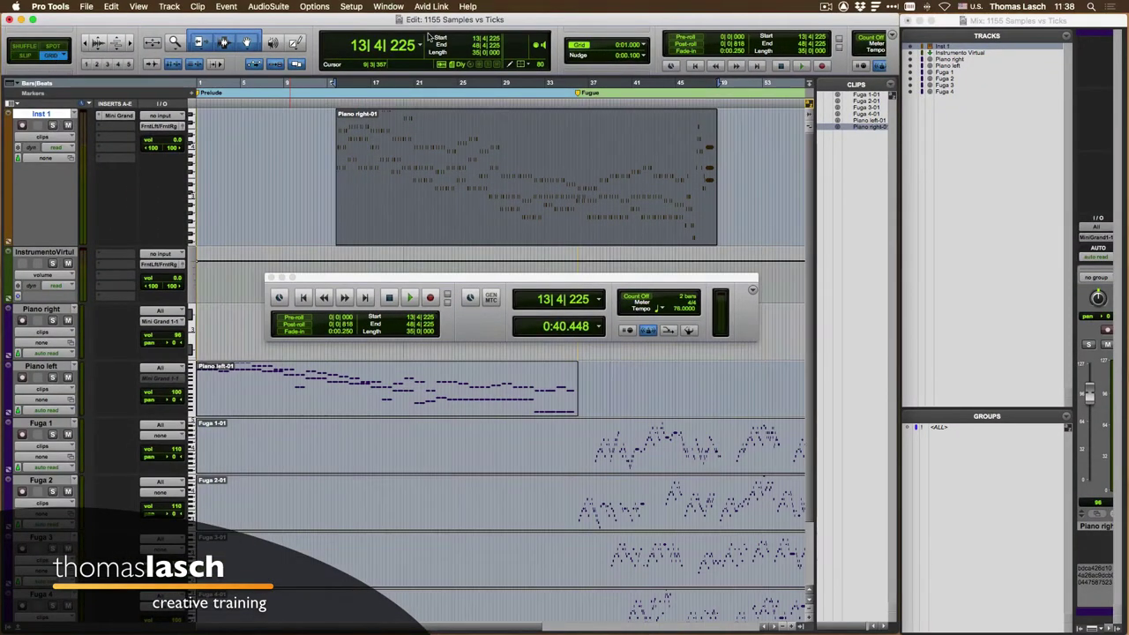
click(644, 47)
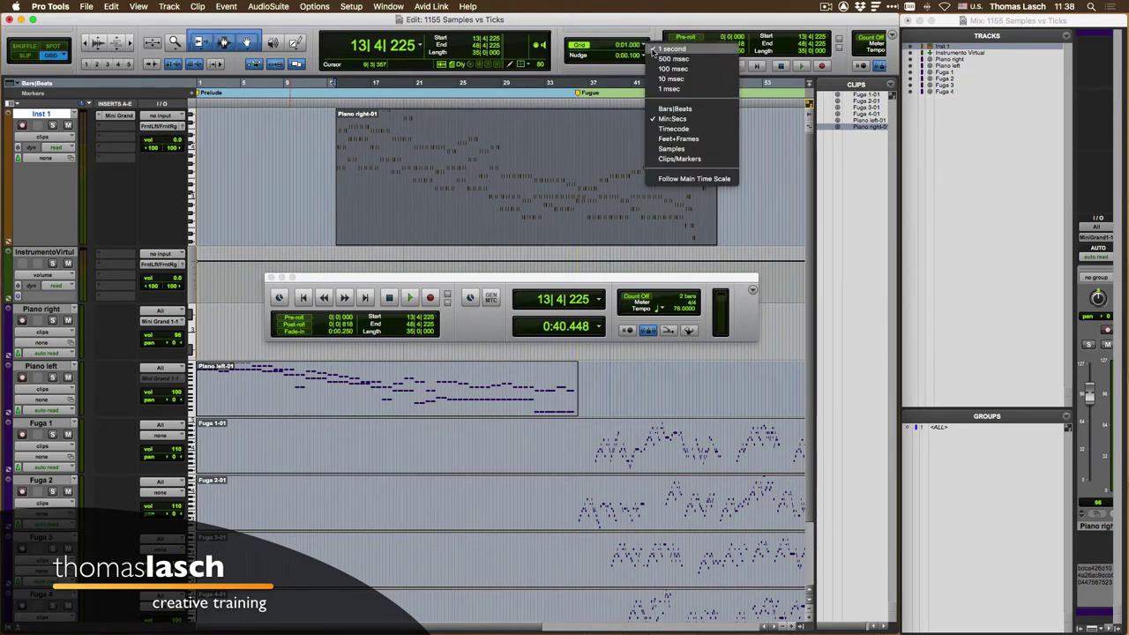
click(661, 117)
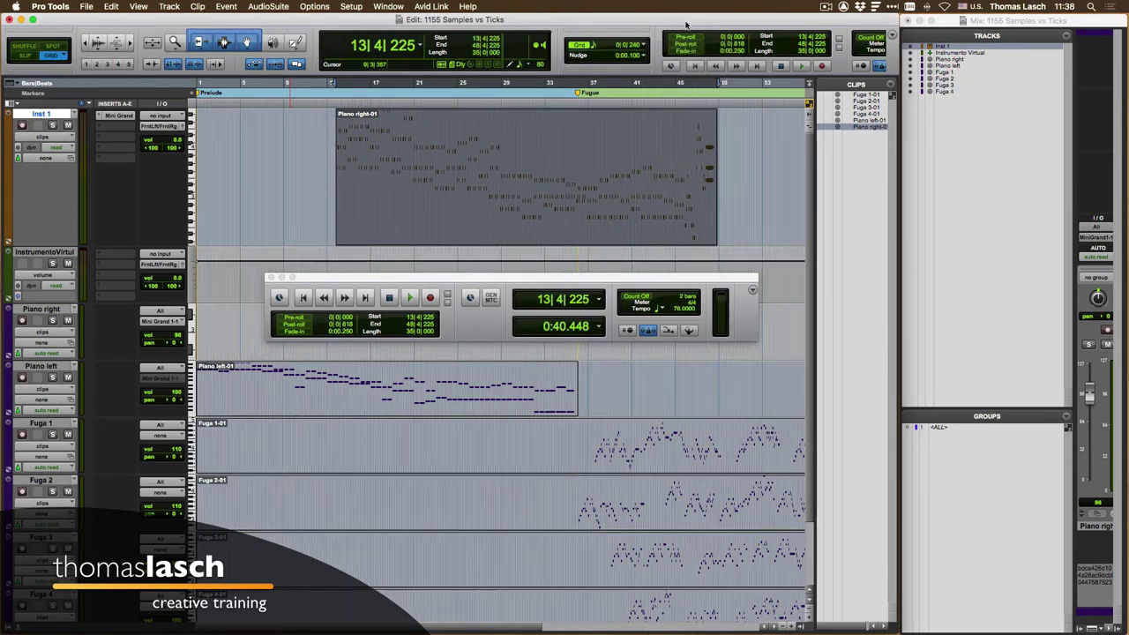
click(646, 44)
click(665, 19)
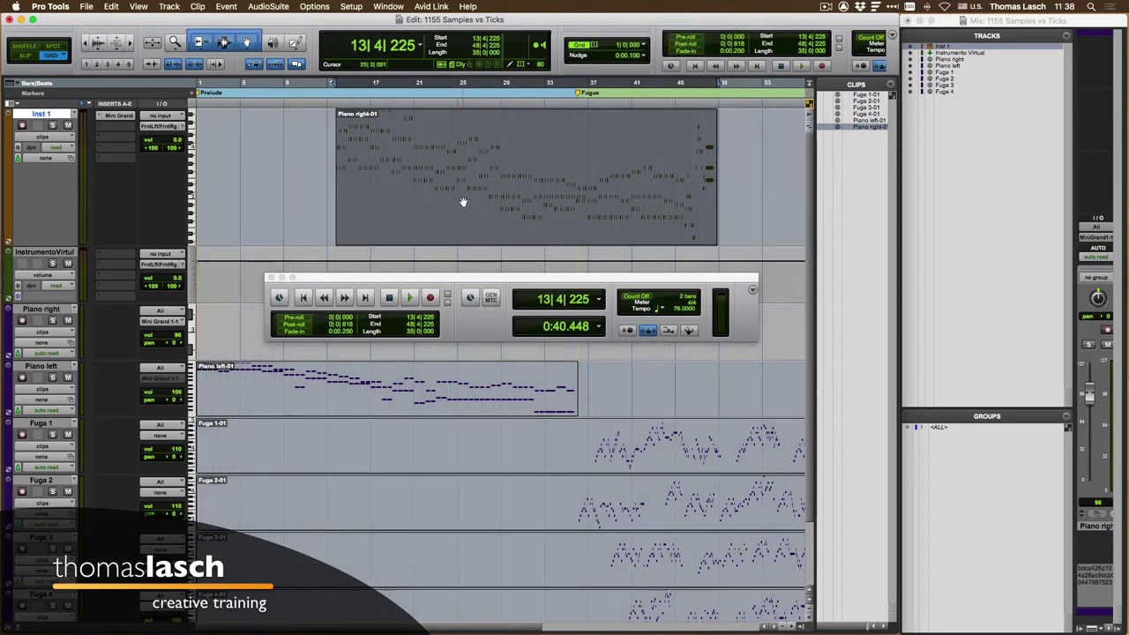
mouse_move(444, 202)
mouse_down()
mouse_move(423, 209)
mouse_move(433, 206)
mouse_up()
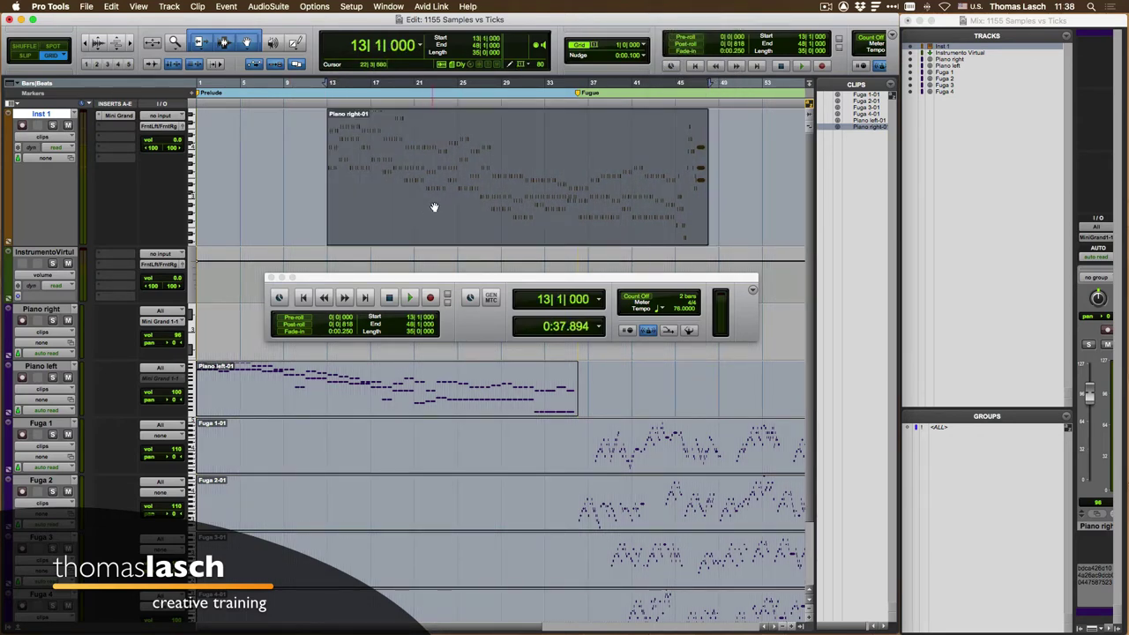
Raise the manual tempo repeatedly to test how the tick-based Piano right-01 clip follows the grid, and reset it to 76 BPM
key(super+bracketright)
key(super+bracketleft)
click(677, 308)
drag(677, 309, 672, 285)
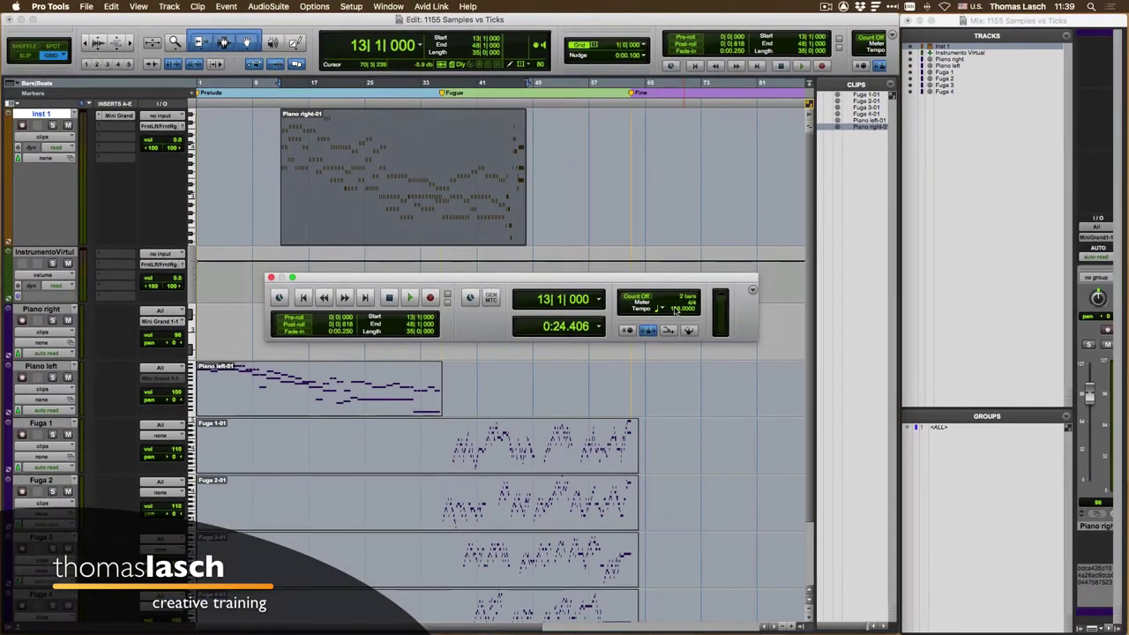
drag(690, 321, 668, 331)
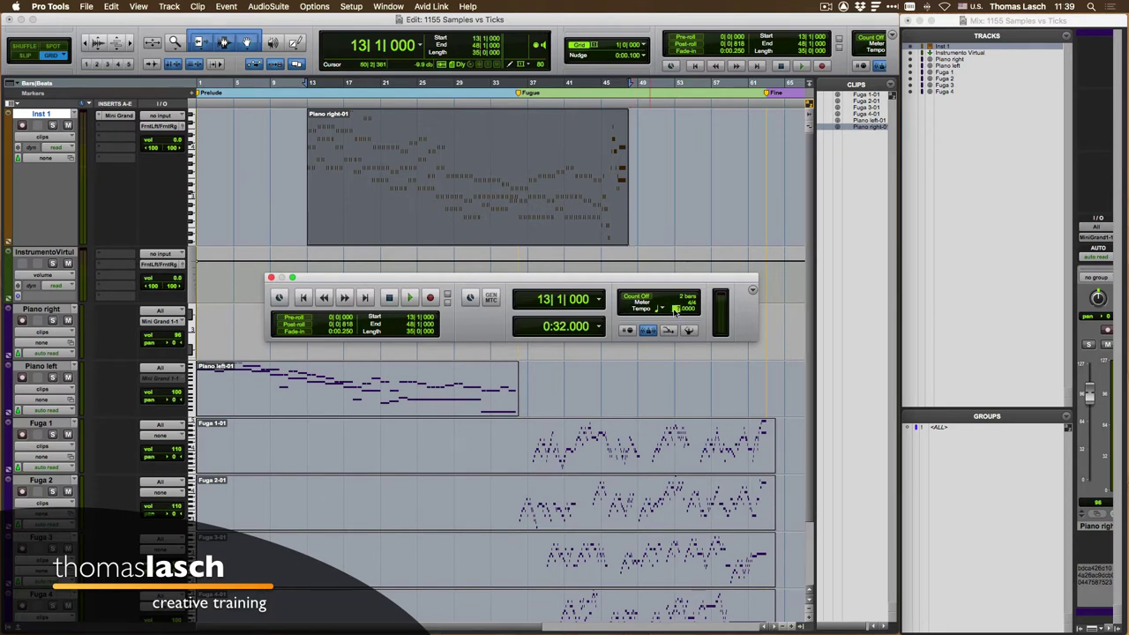
drag(675, 309, 677, 311)
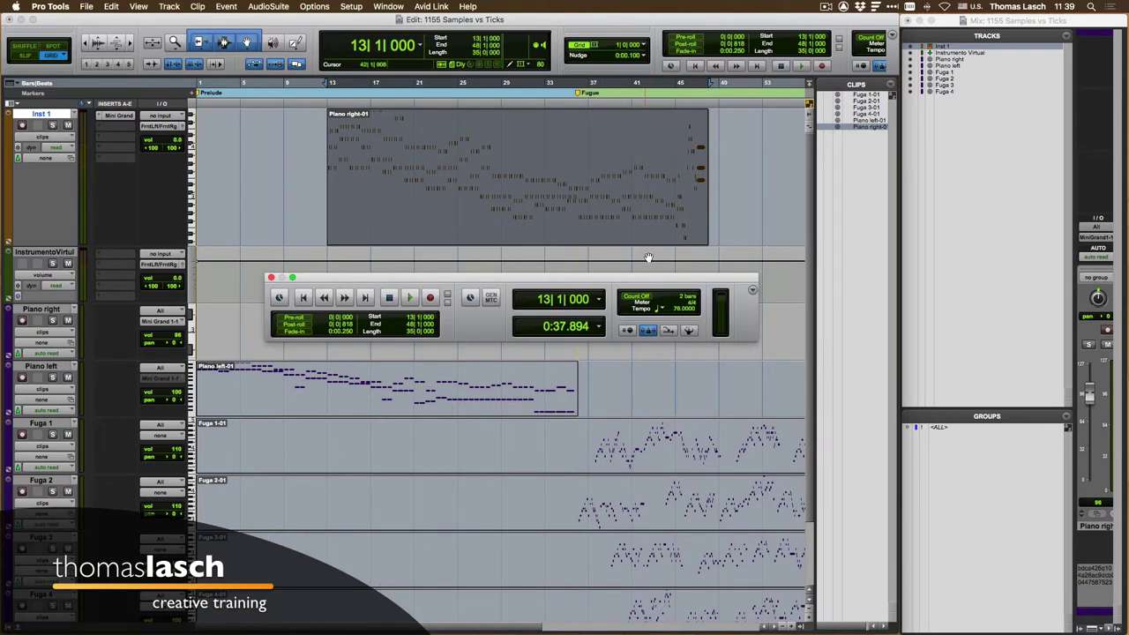
drag(677, 311, 677, 310)
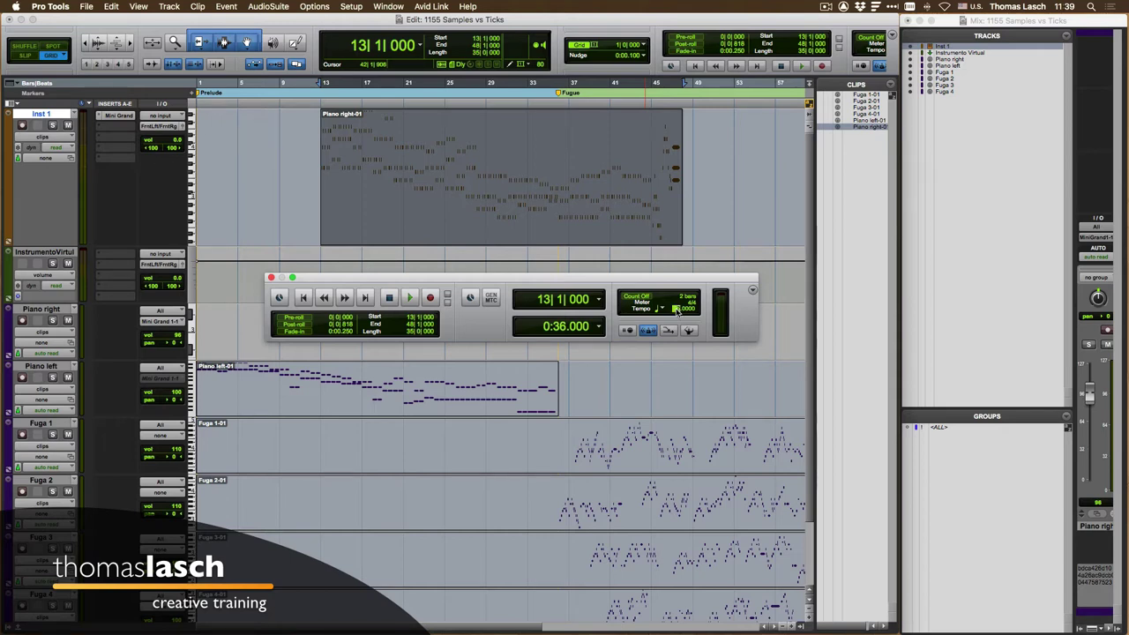
text(76)
key(Return)
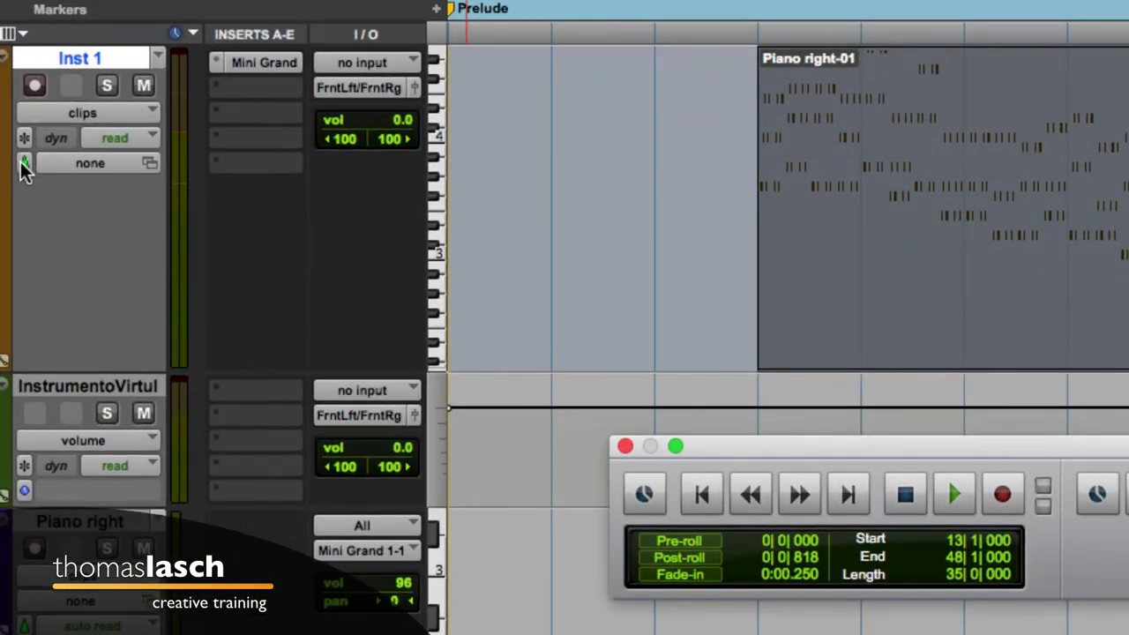
Set the Inst 1 track's timebase to Samples and test it by adjusting the manual tempo, ending at 76 BPM
click(19, 158)
click(56, 144)
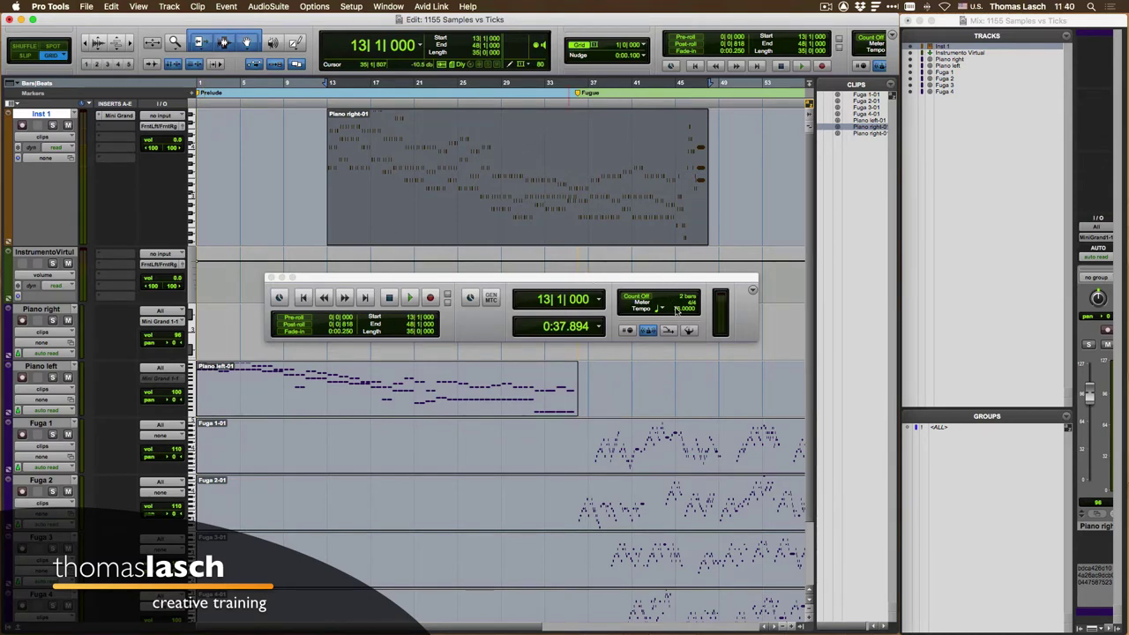
mouse_move(676, 308)
mouse_down()
mouse_move(677, 331)
mouse_move(665, 268)
mouse_move(673, 340)
mouse_move(671, 314)
mouse_up()
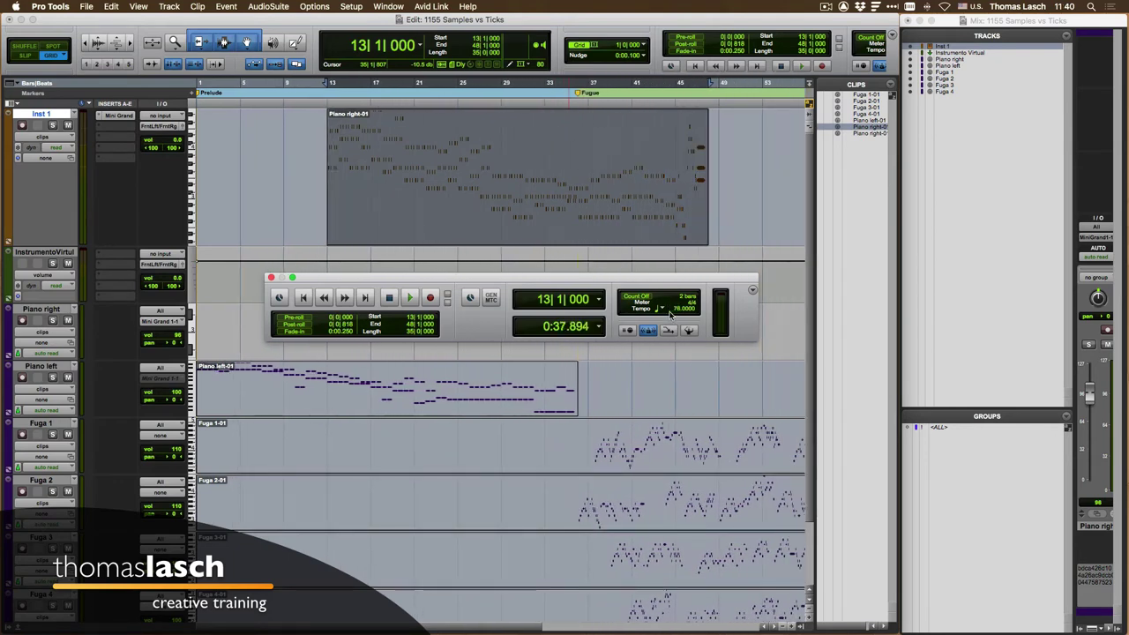
Reselect the Piano right-01 clip and set the Inst 1 track's timebase to Ticks
click(731, 154)
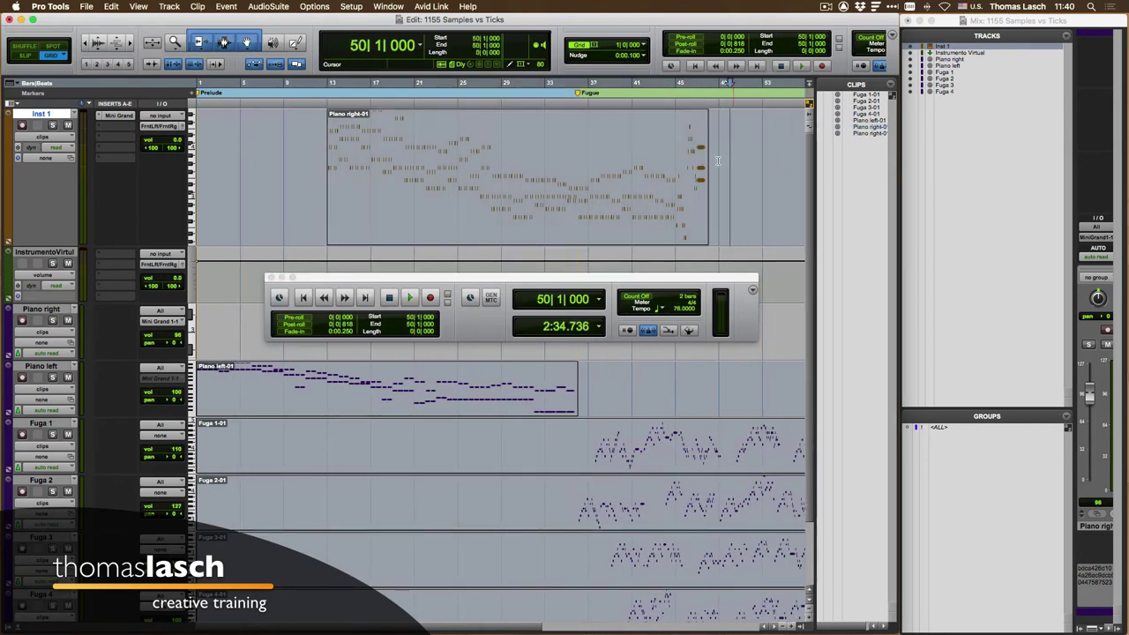
click(624, 213)
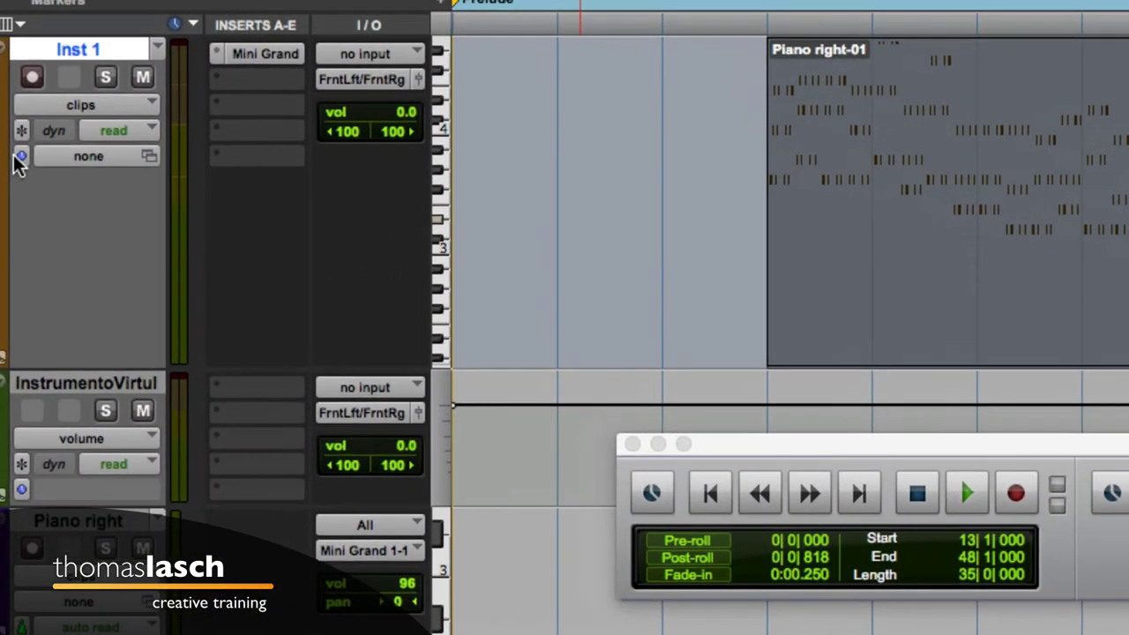
click(17, 158)
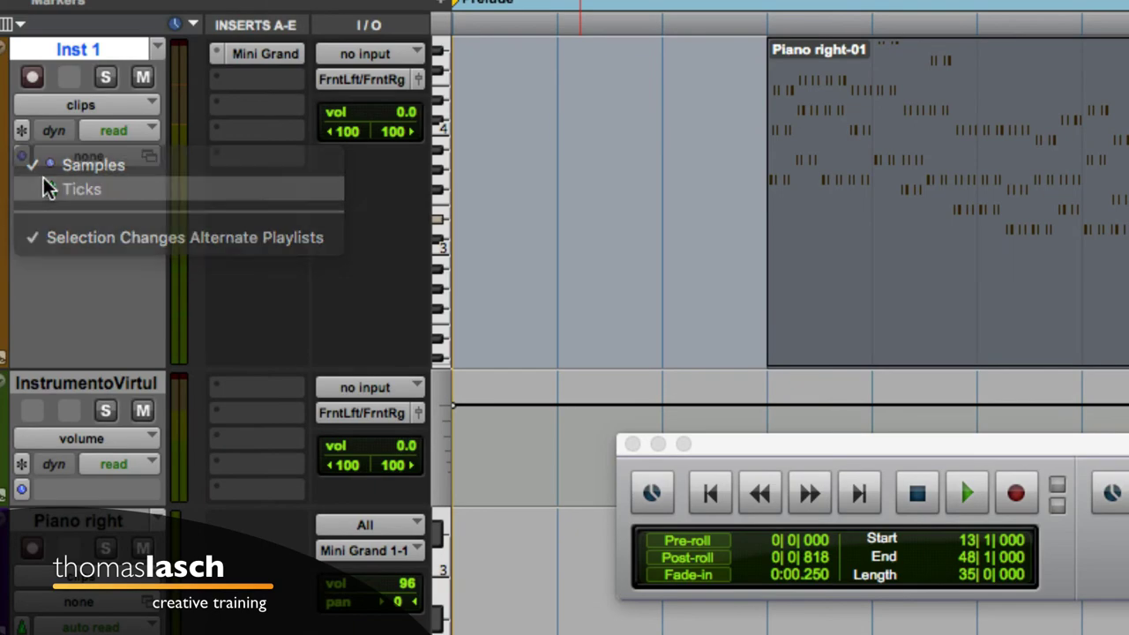
click(43, 181)
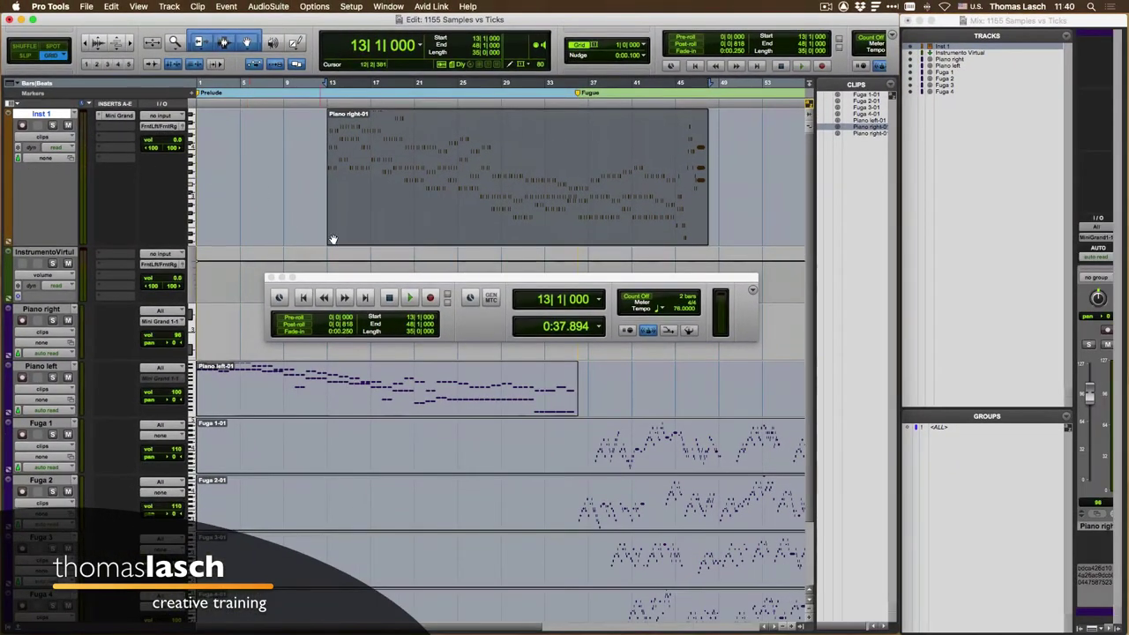
Try a slightly faster manual tempo with Inst 1 on Ticks and return it to 76 BPM
click(680, 309)
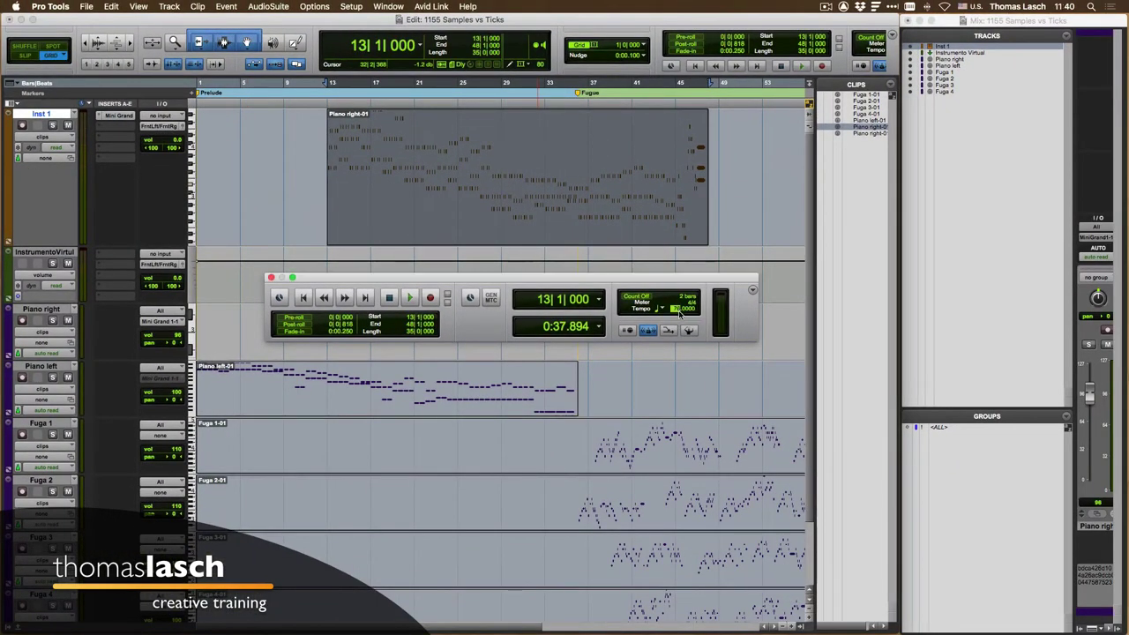
mouse_move(679, 314)
mouse_down()
mouse_move(679, 324)
mouse_move(678, 313)
mouse_up()
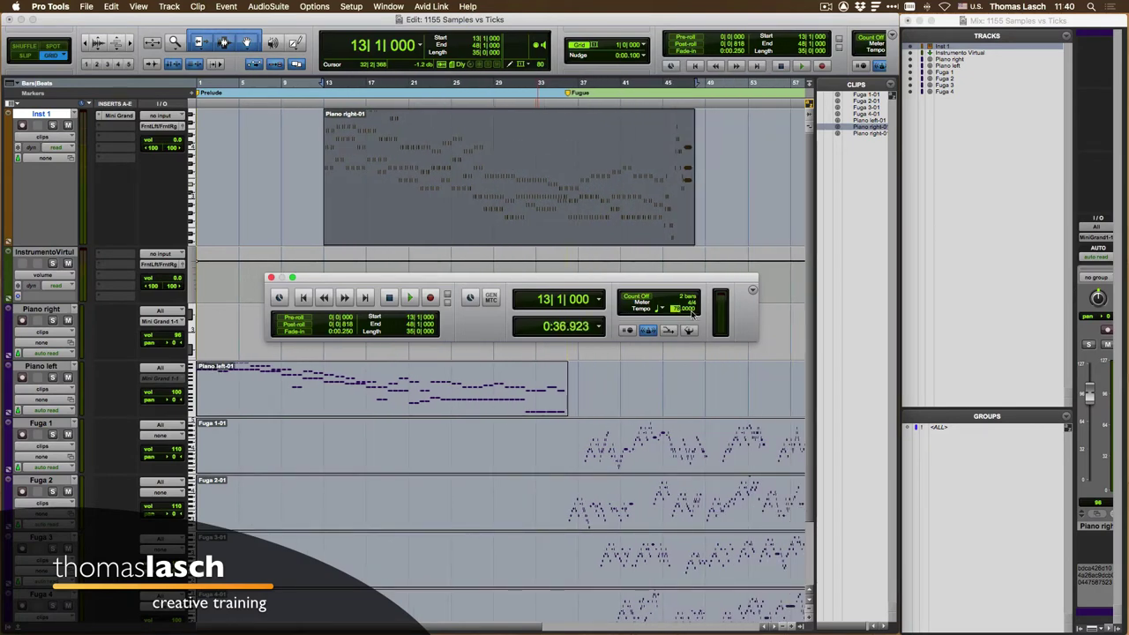
key(Return)
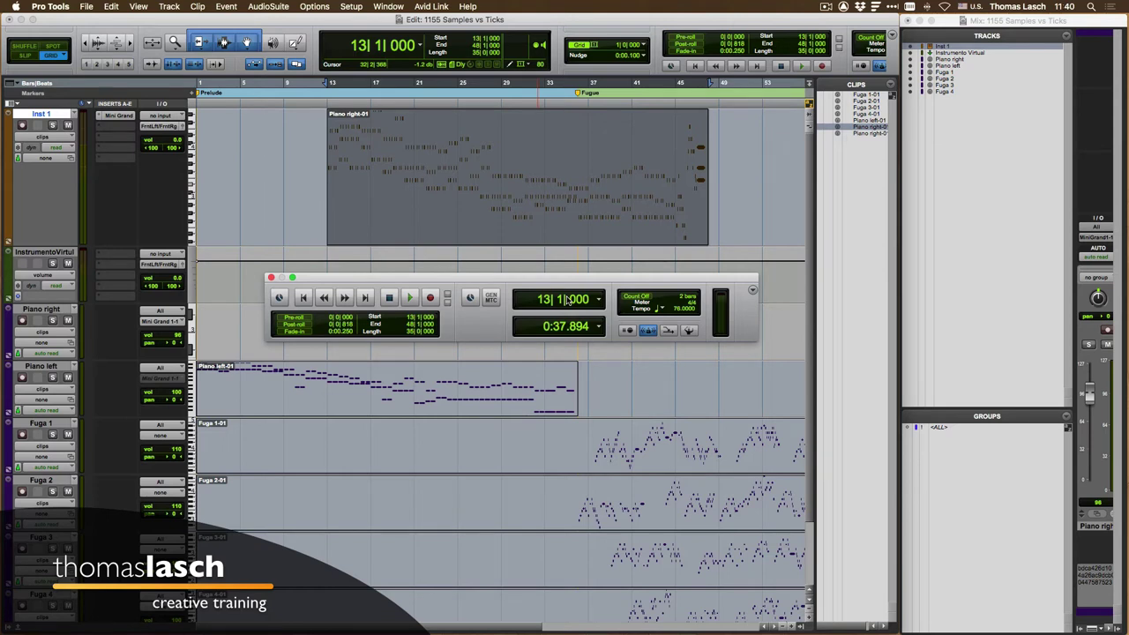
Switch the main counter to Min:Secs and move the Piano right-01 clip to start at 0:00.000
click(421, 48)
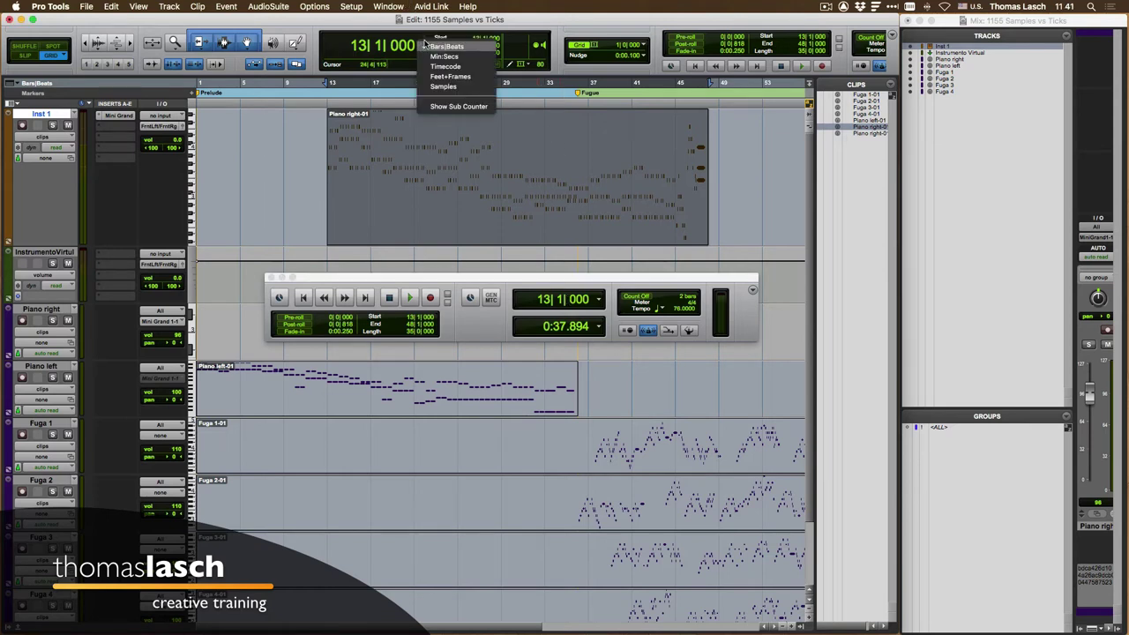
click(441, 54)
drag(414, 202, 286, 225)
Play the session from the start to watch the Min:Secs counter, place the insertion point at 2:06.315 and stop playback
key(space)
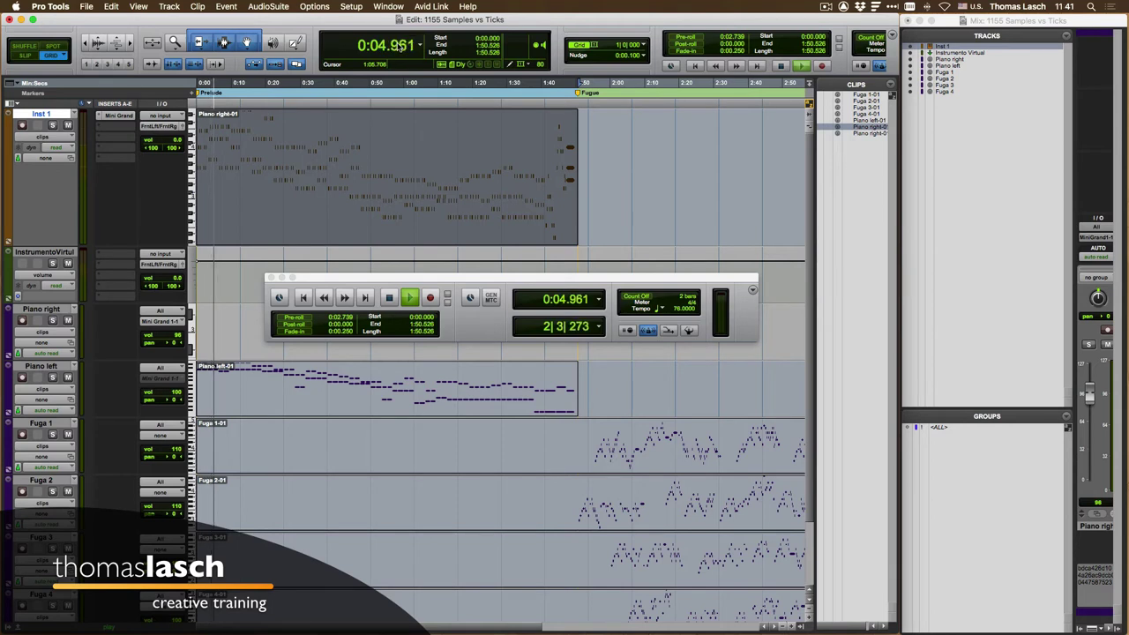
click(629, 107)
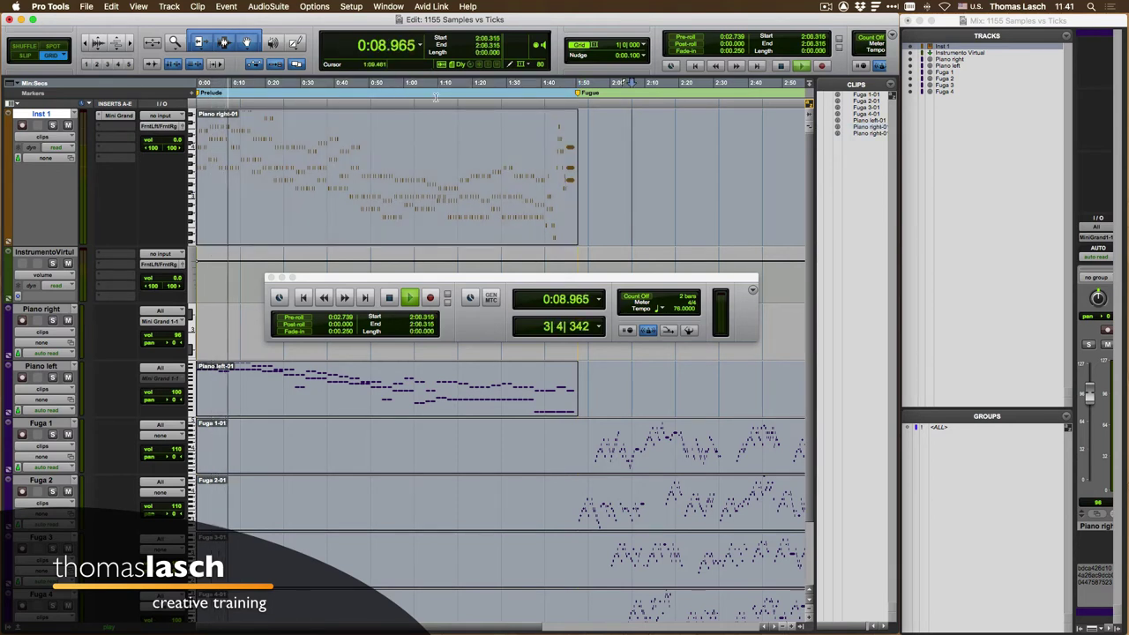
key(space)
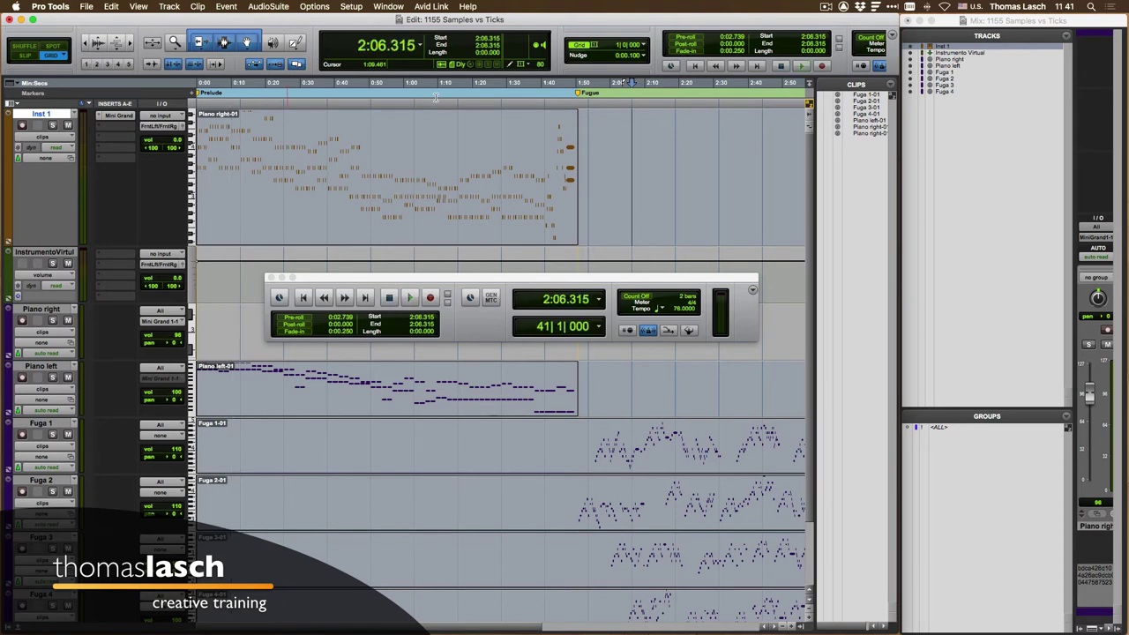
Switch the main counter to Bars|Beats and point out its bars and ticks fields without changing the position
click(421, 46)
click(441, 67)
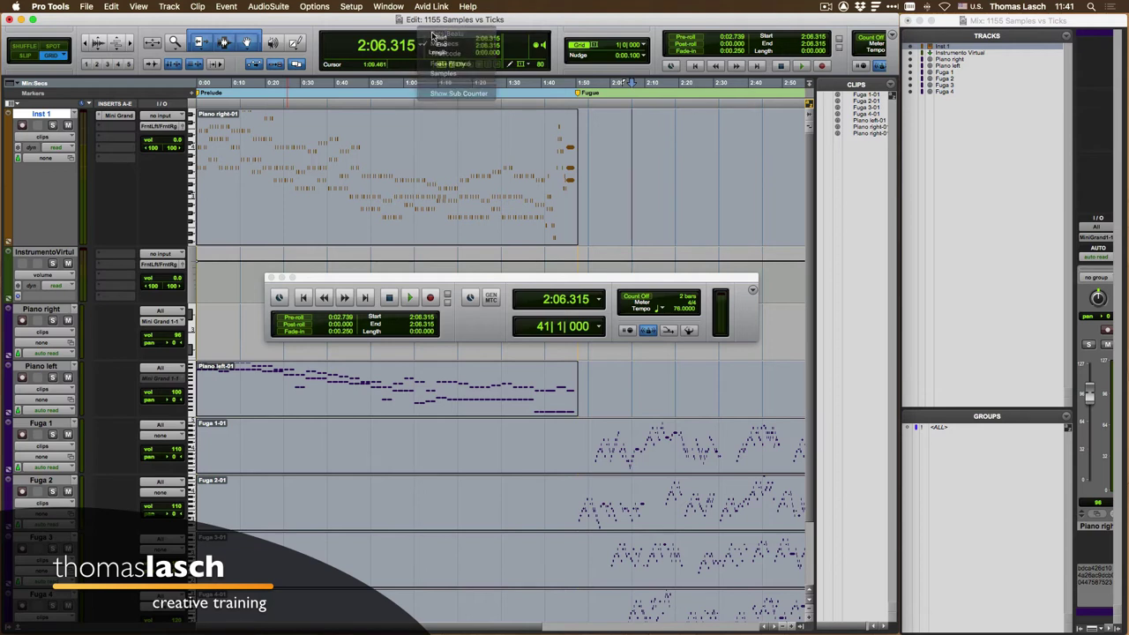
click(358, 49)
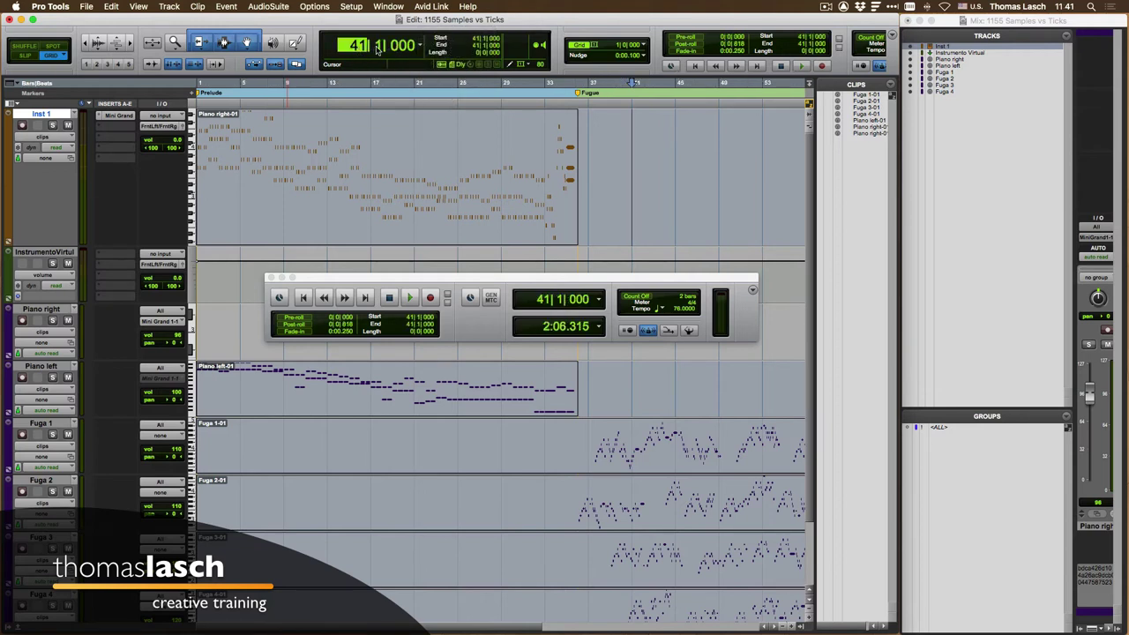
click(404, 47)
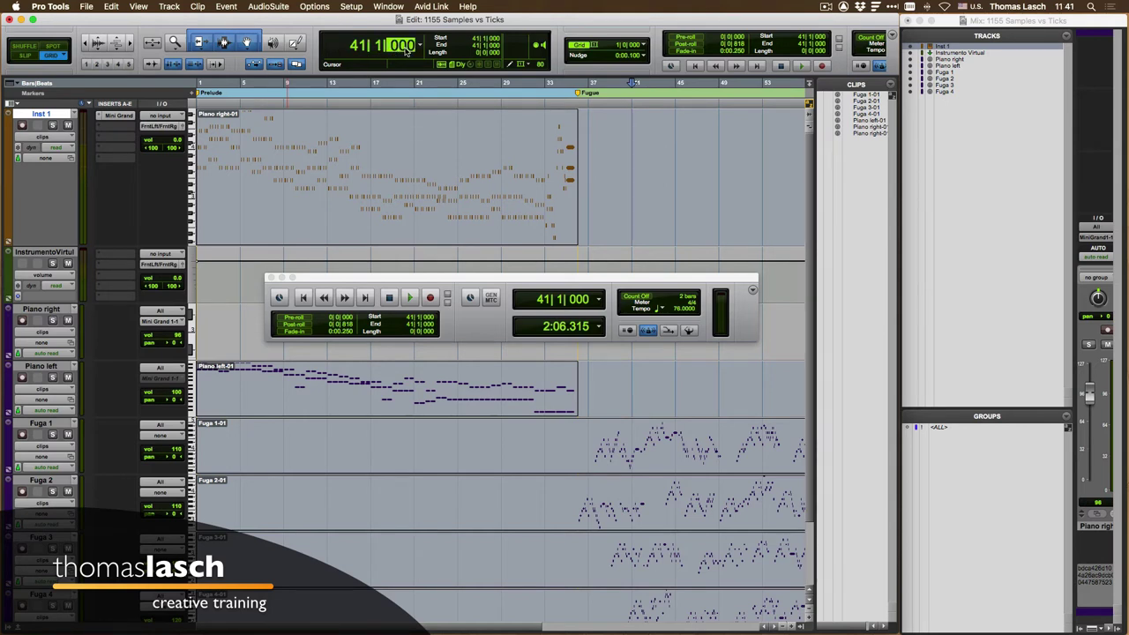
key(Return)
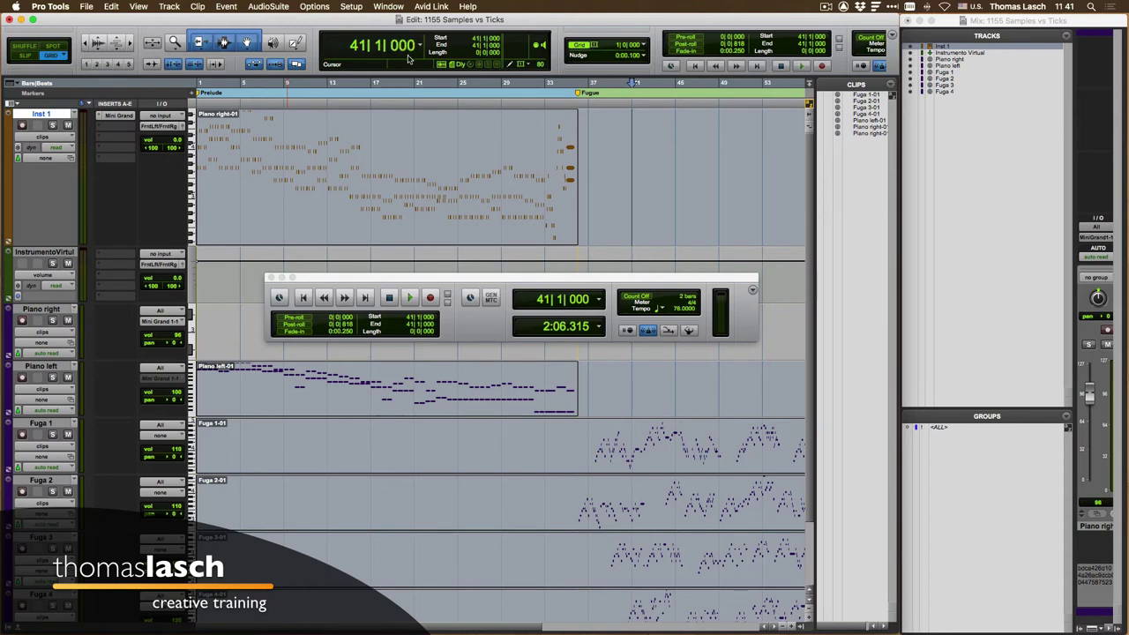
Play briefly from 41|1|000, return to the session start, and play the opening bars to check the counter and sound
key(space)
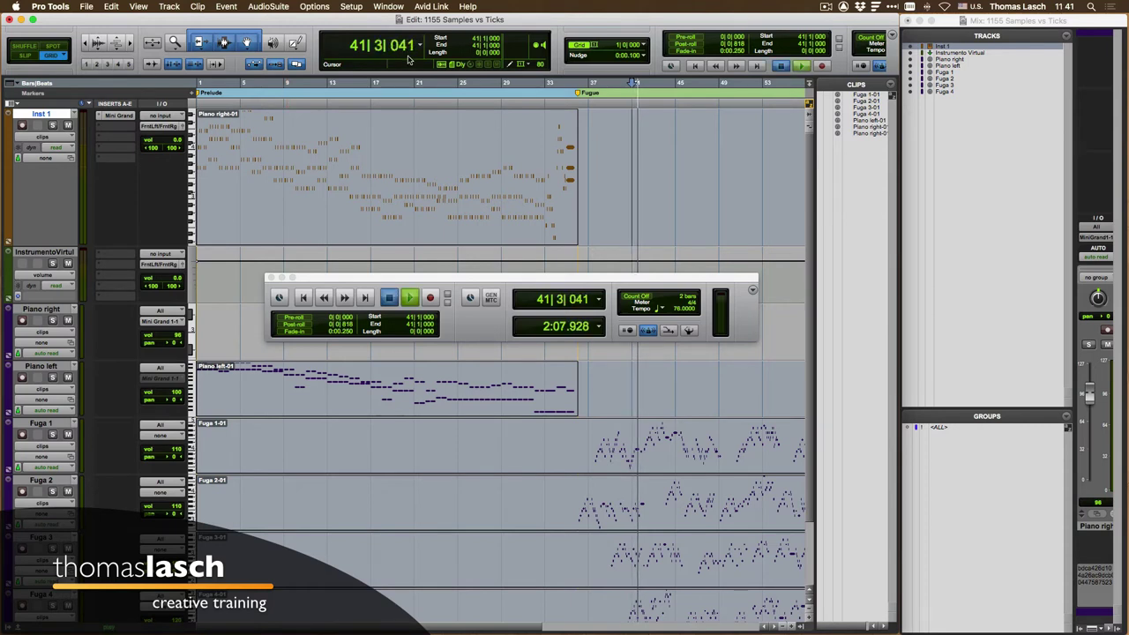
key(space)
key(Return)
key(space)
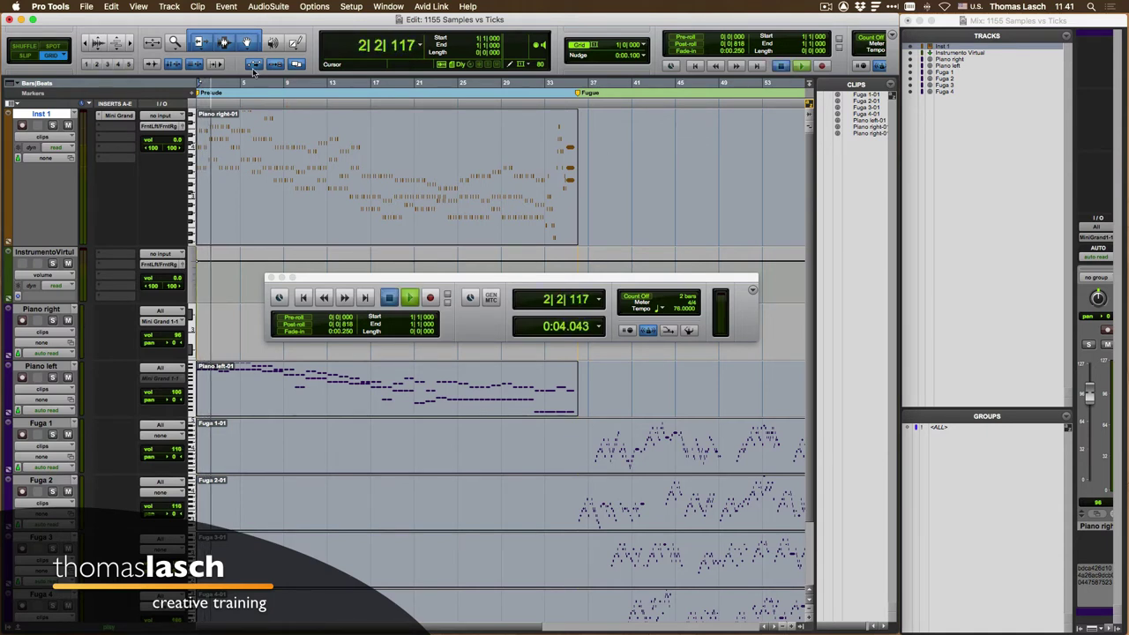
key(space)
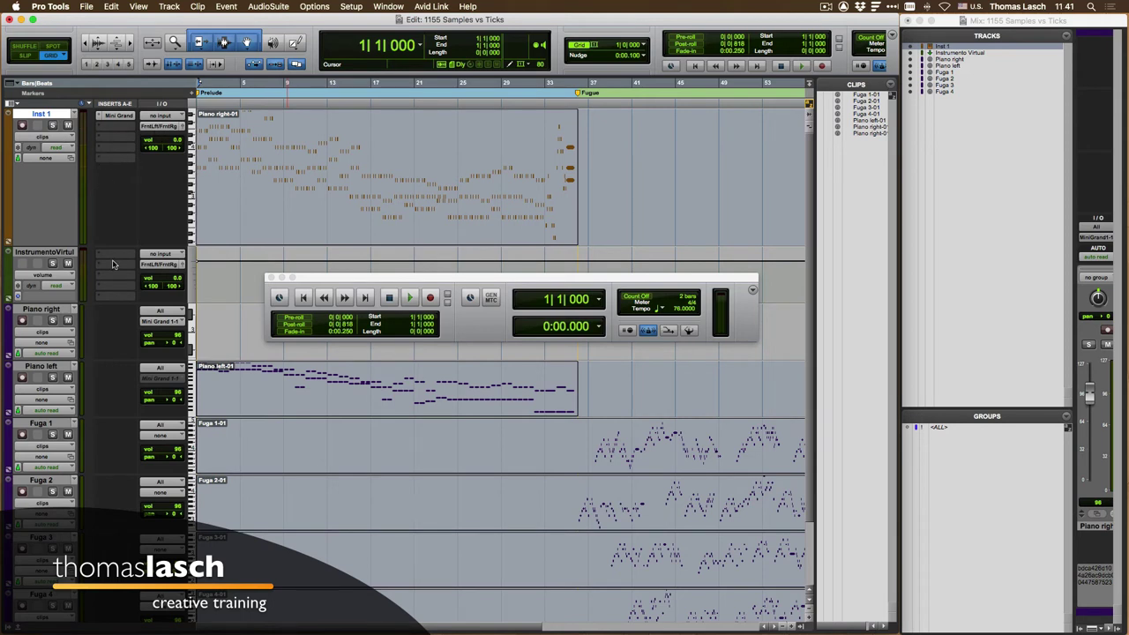
Route the Piano left track to Inst 1 - Mini Grand 1, show the Instrument column, and assign Inst 1's MIDI output to it too
click(163, 383)
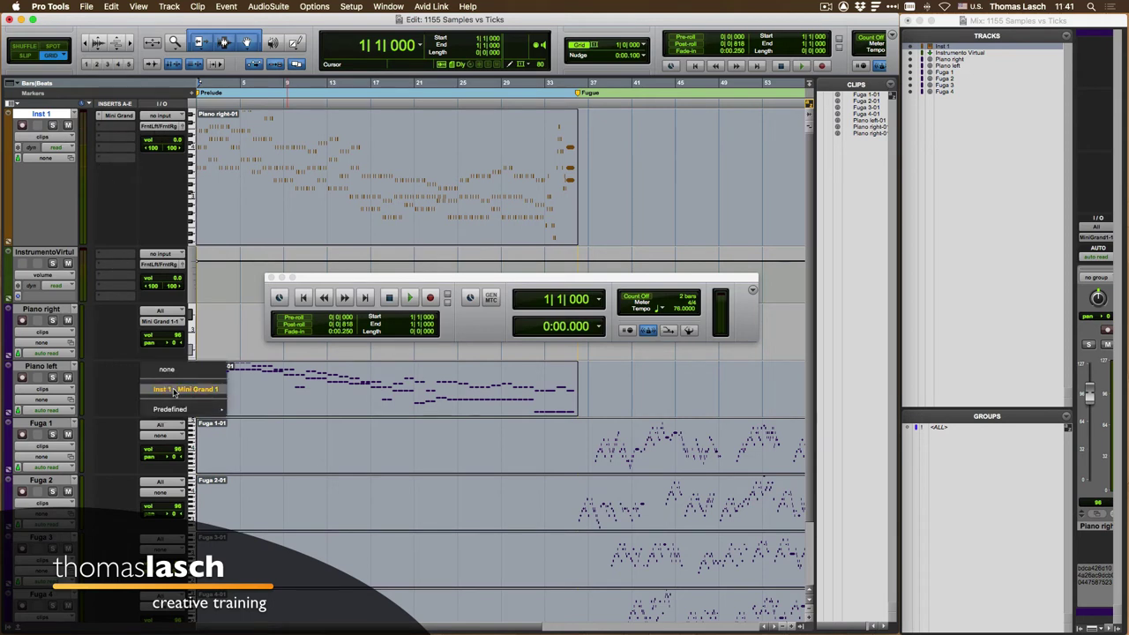
click(175, 394)
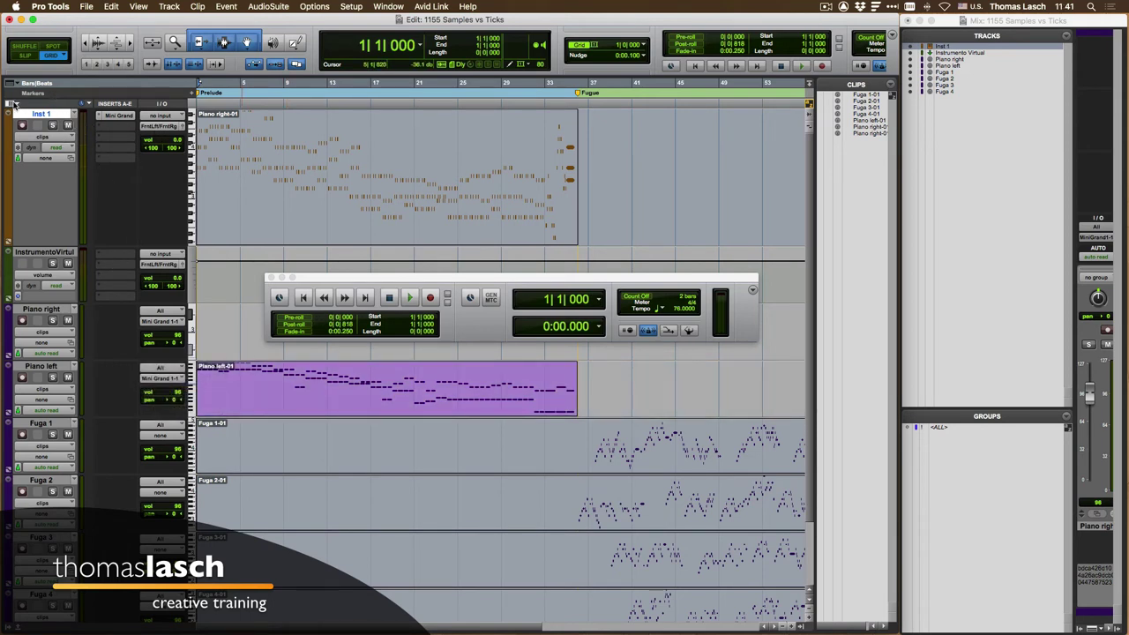
click(12, 103)
click(37, 118)
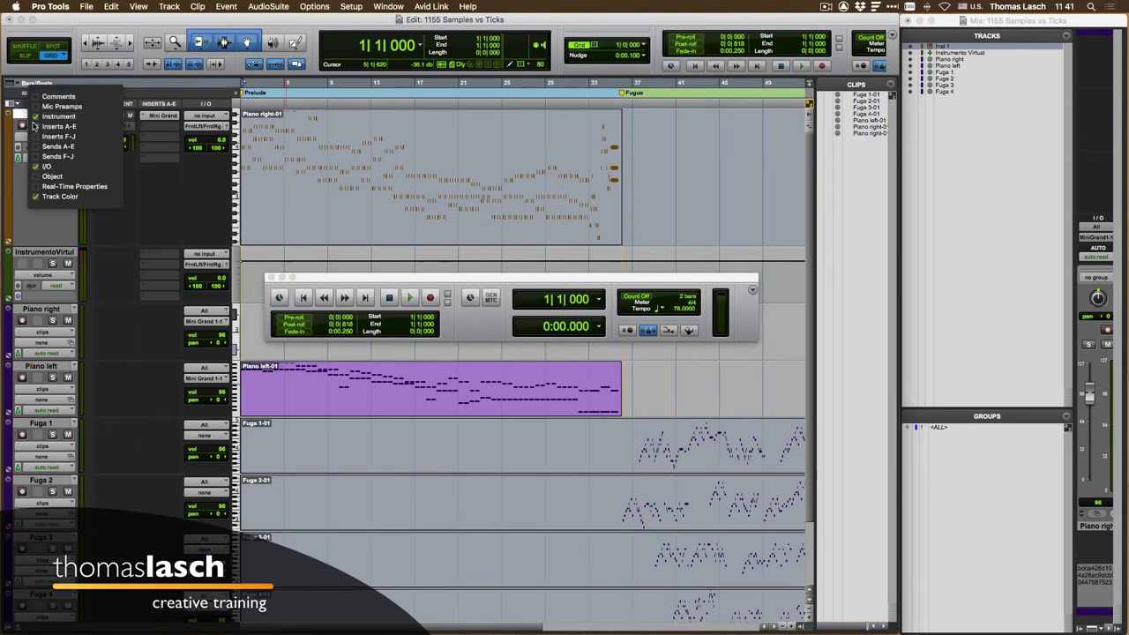
click(129, 123)
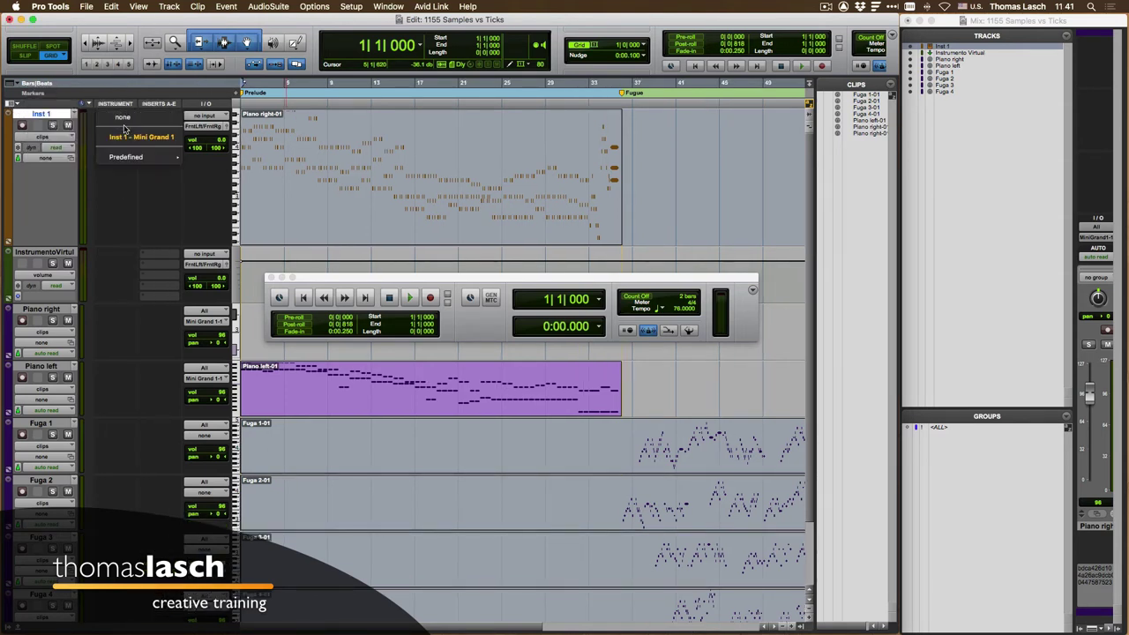
click(141, 140)
Play from the session start and examine how the main counter's bars, beats and ticks advance over the Piano right-01 notes
key(space)
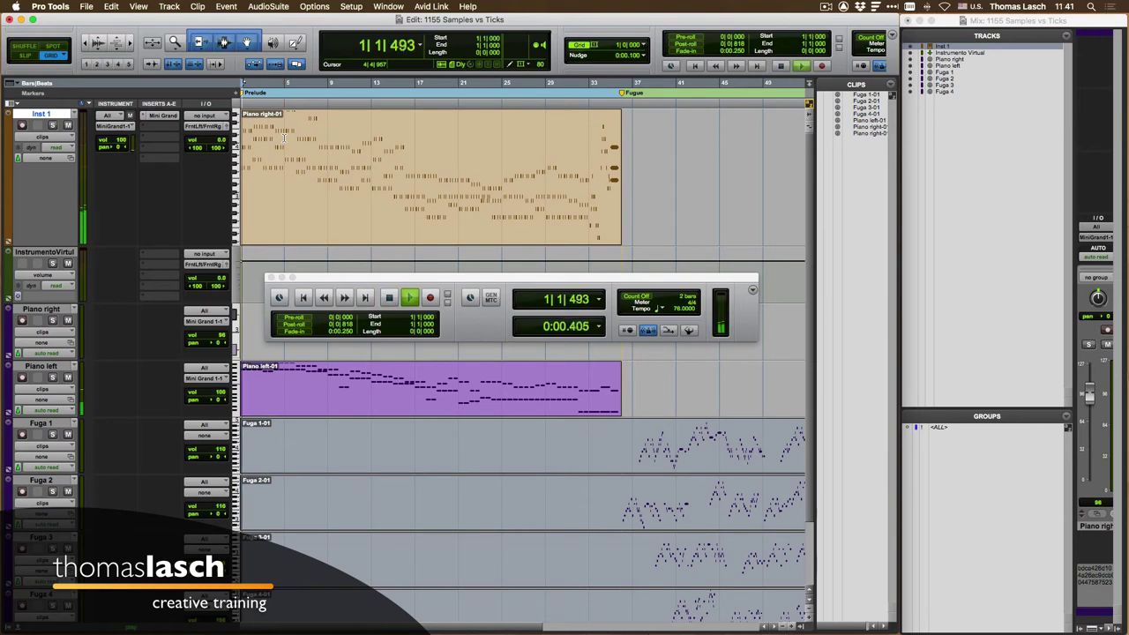
key(super+bracketright)
key(super+bracketright)
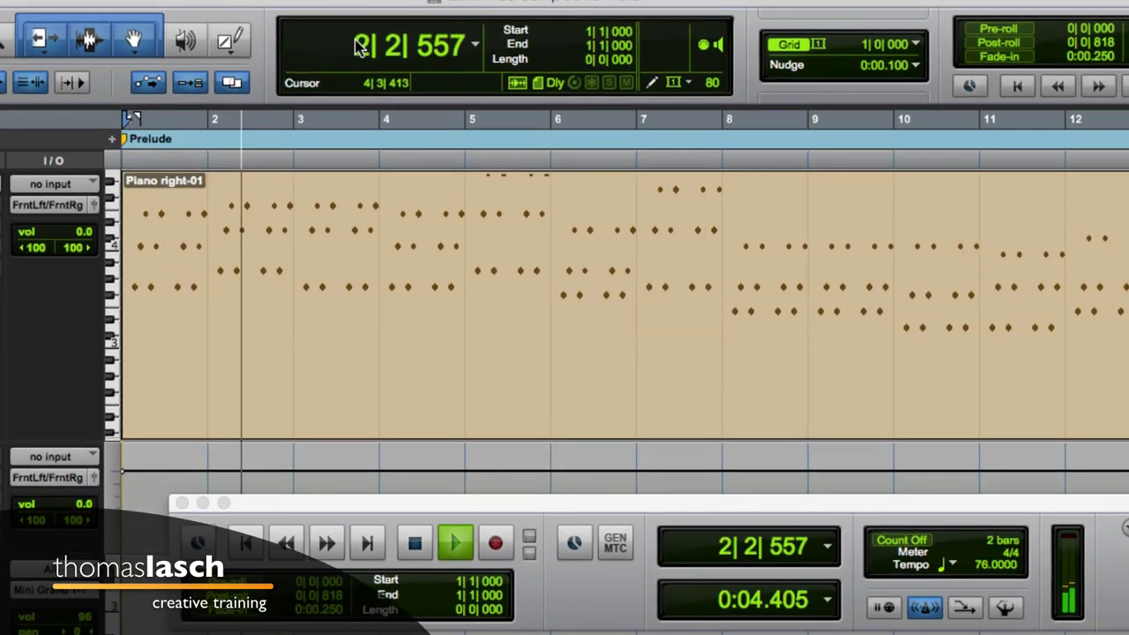
click(378, 52)
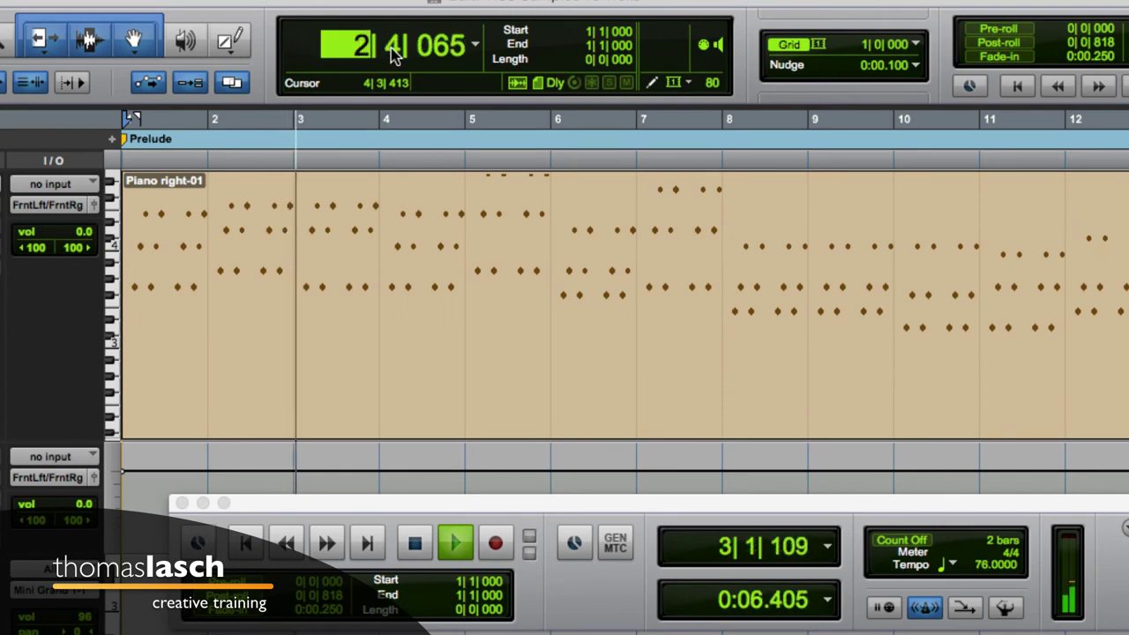
click(396, 53)
click(439, 53)
Place the insertion point at 5|1|000 on the Inst 1 track and stop playback there
click(490, 170)
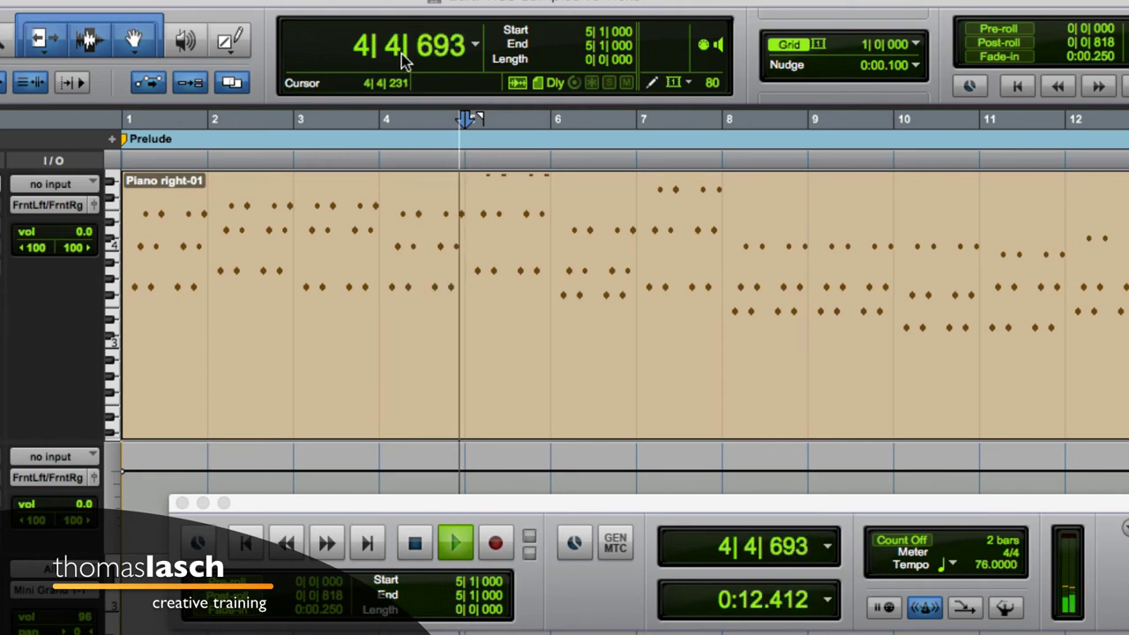
key(space)
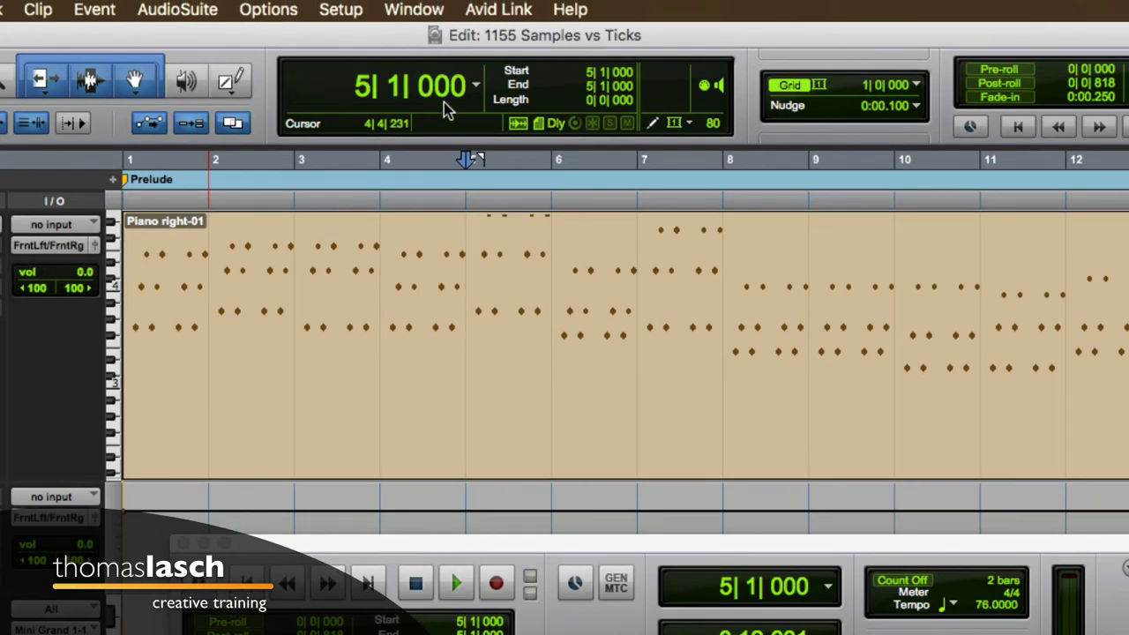
click(443, 99)
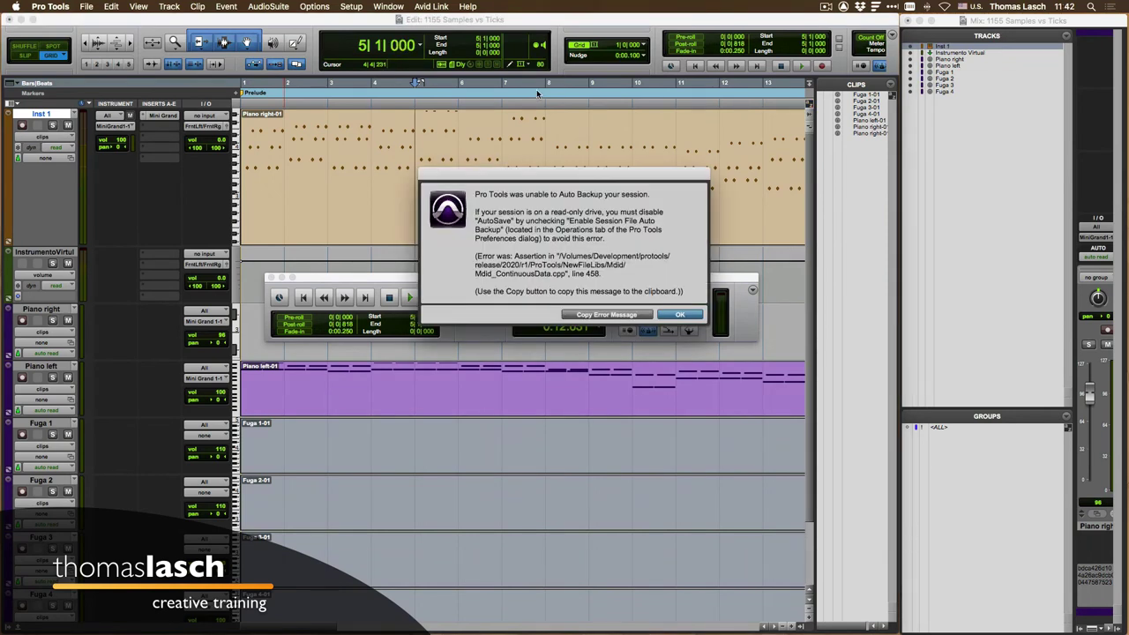
Dismiss the Auto Backup error message and select the ticks field of the main counter for editing
click(679, 315)
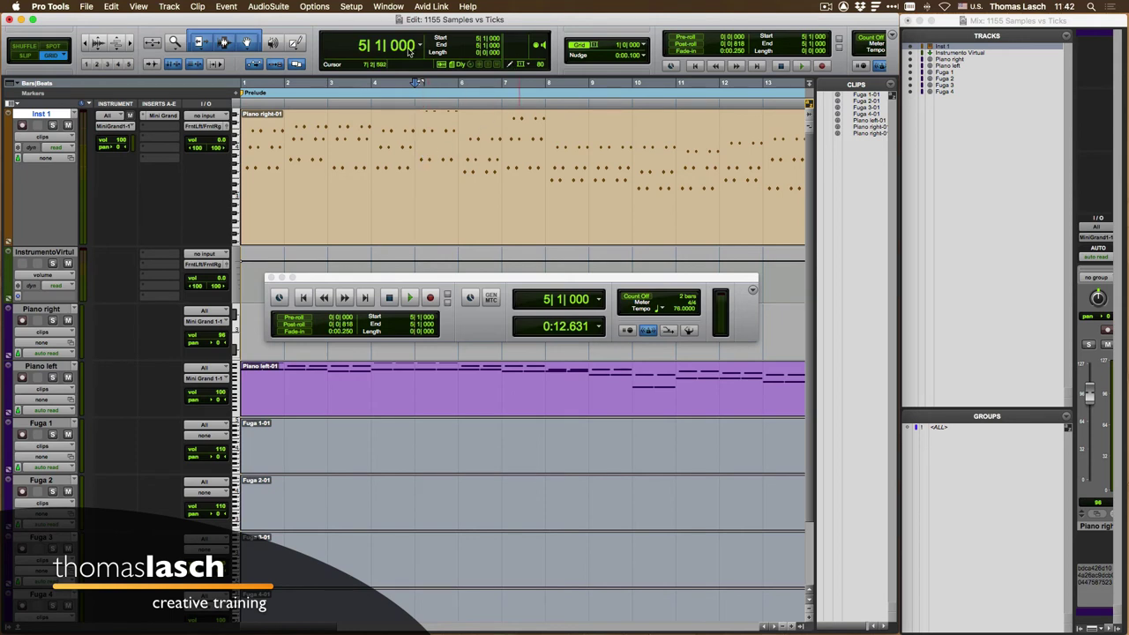
click(402, 45)
Set the Bars|Beats grid value to a 1/4 note, followed by a 1/8 note
click(642, 46)
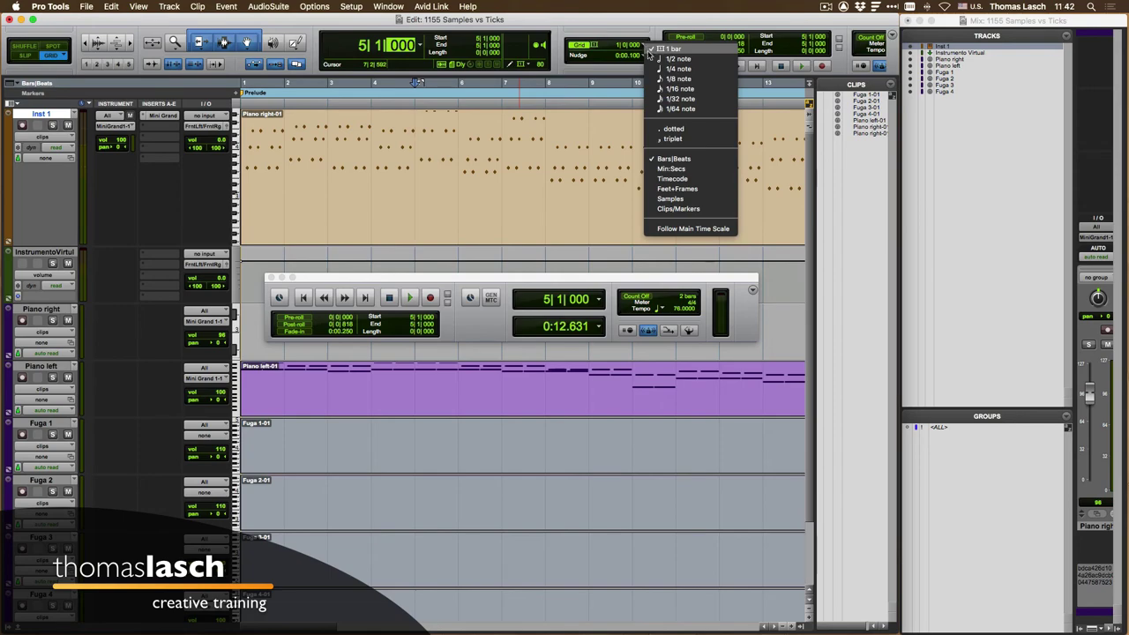
click(651, 60)
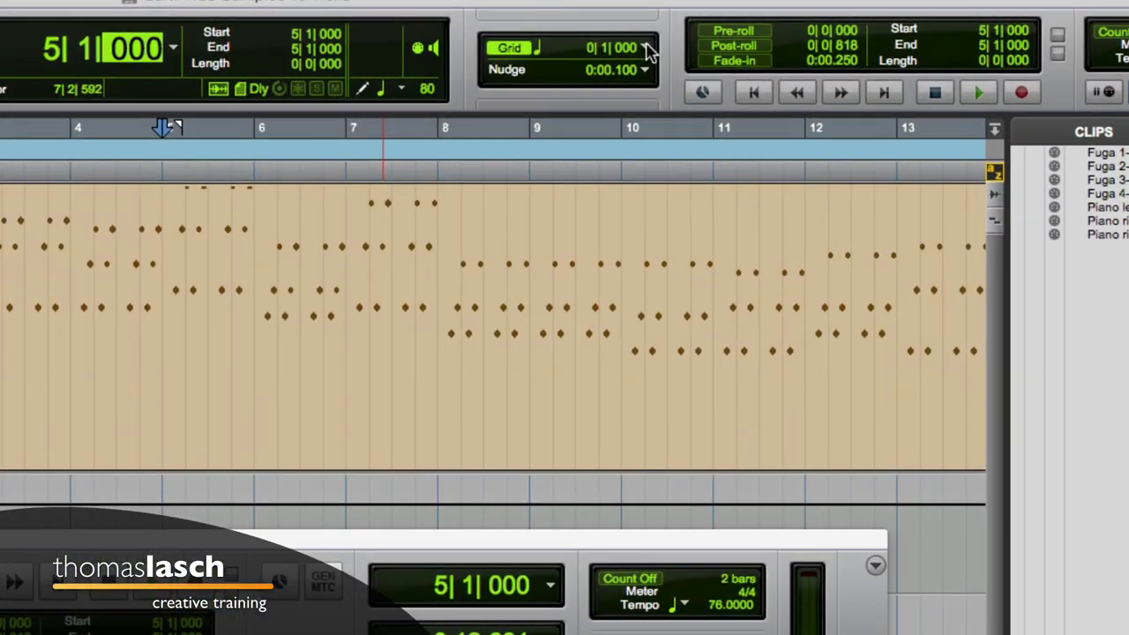
click(643, 46)
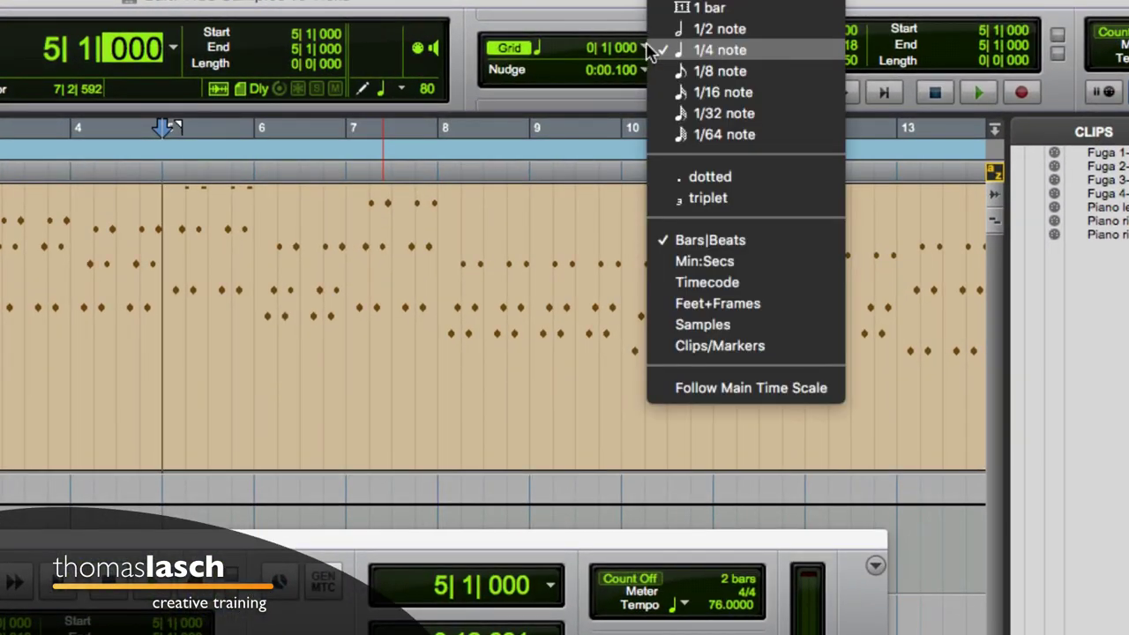
click(683, 73)
Refine the grid value to a 1/16 note, followed by a 1/32 note
click(628, 49)
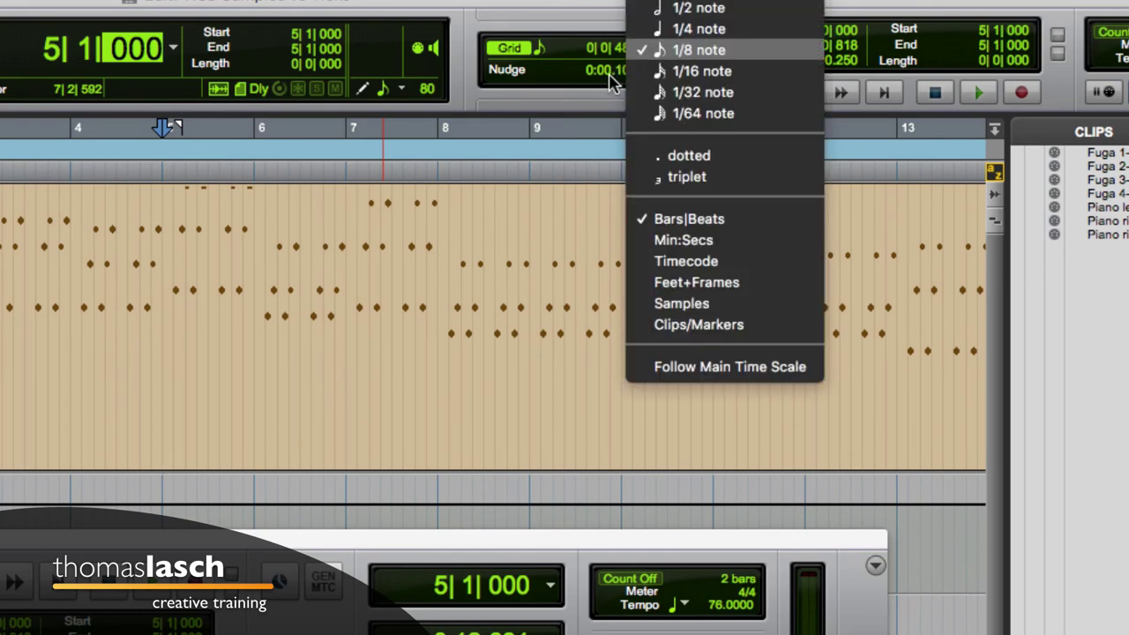
click(640, 49)
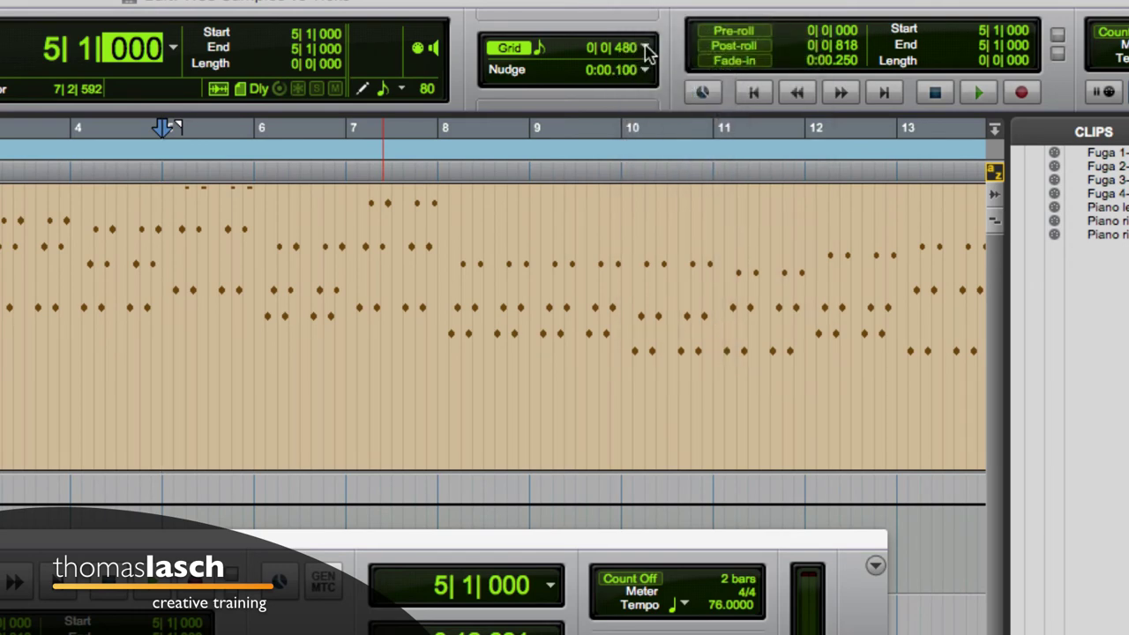
click(645, 47)
click(675, 72)
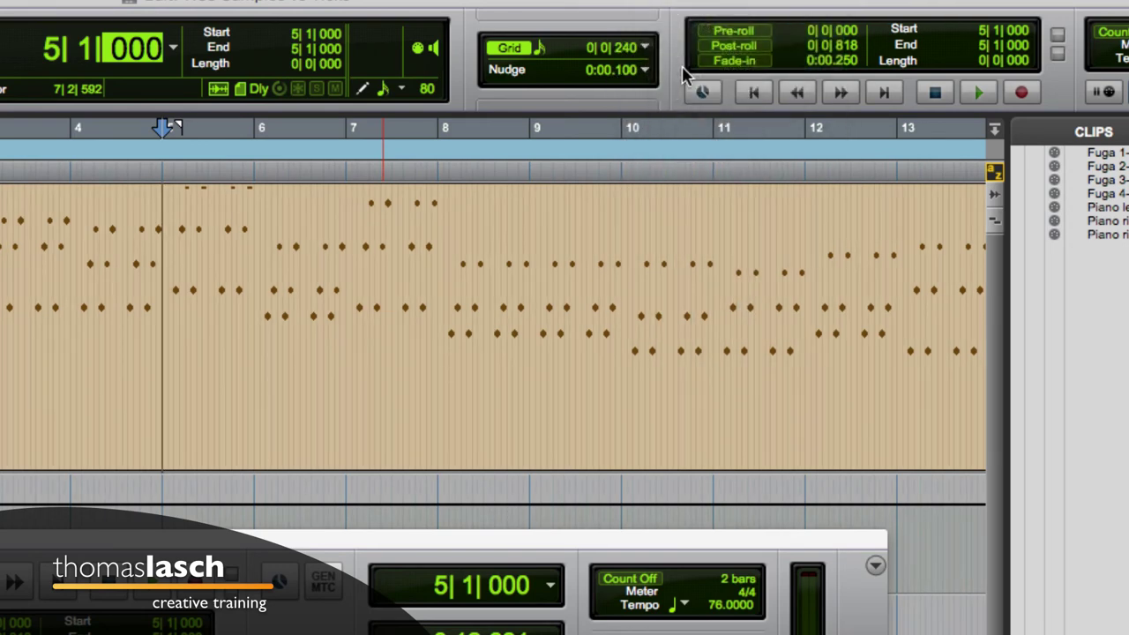
click(645, 48)
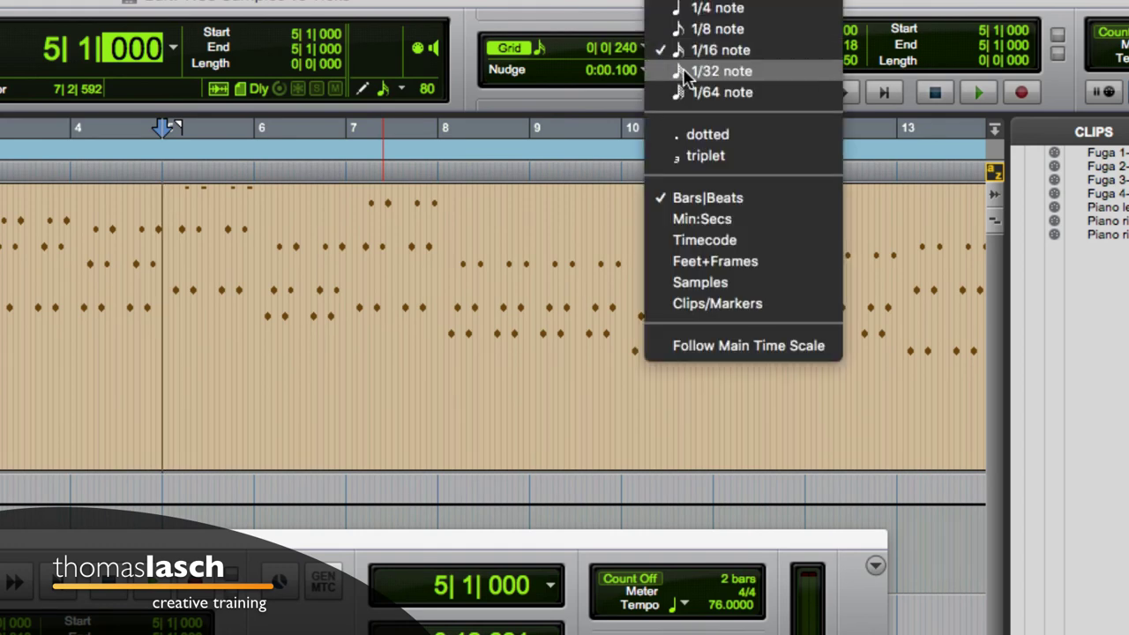
click(685, 72)
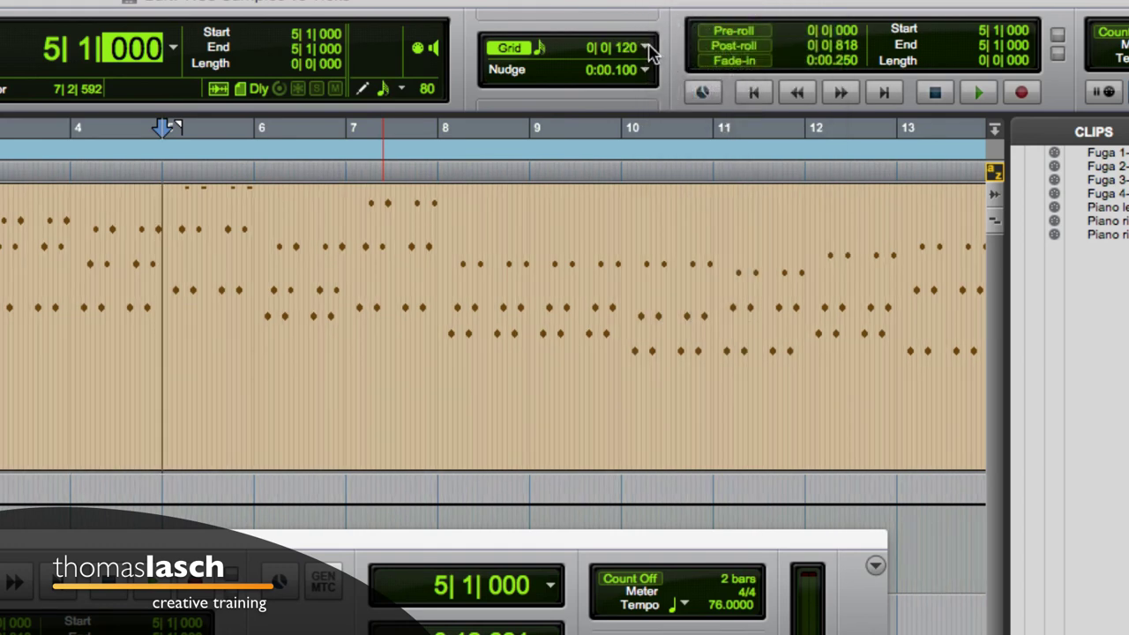
Set the grid value to a 1/64 note, and return it to 1 bar
click(648, 50)
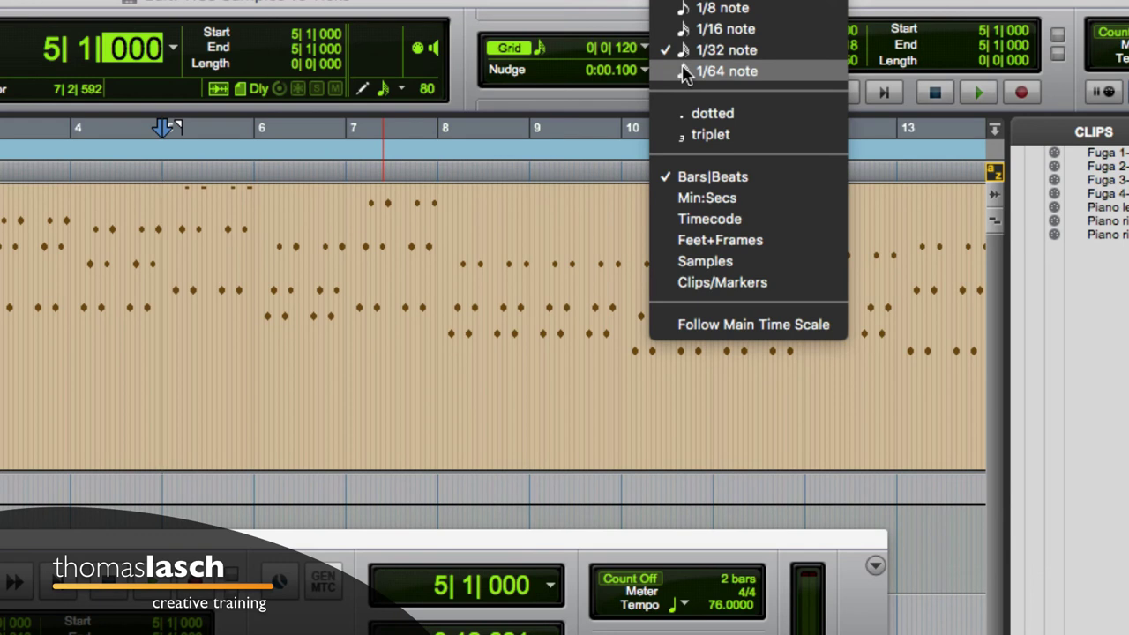
click(686, 73)
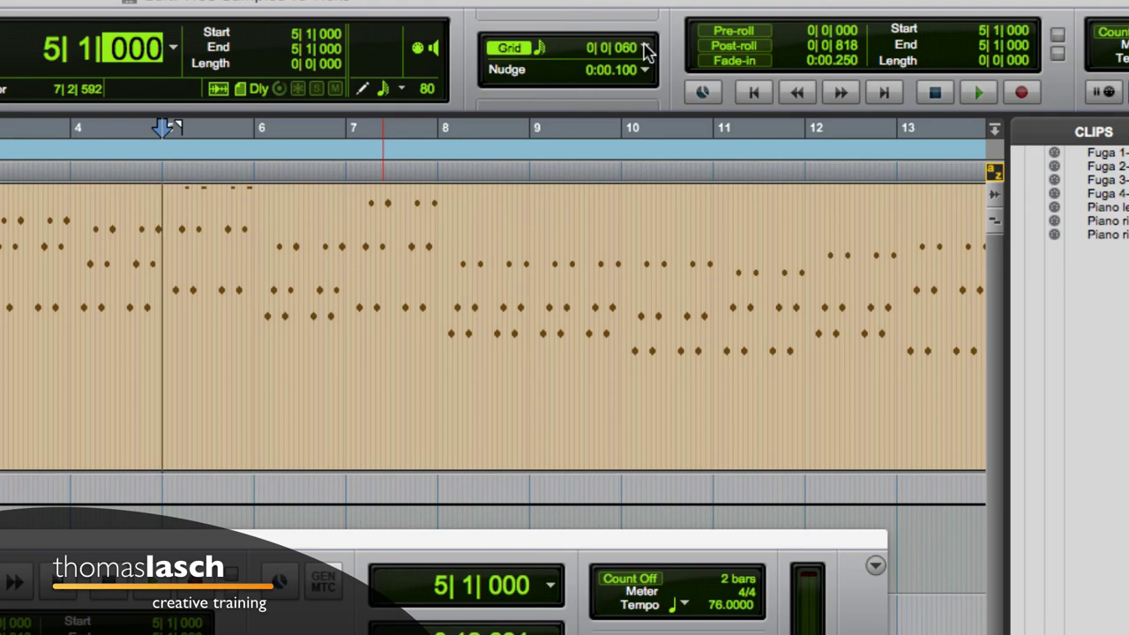
click(646, 49)
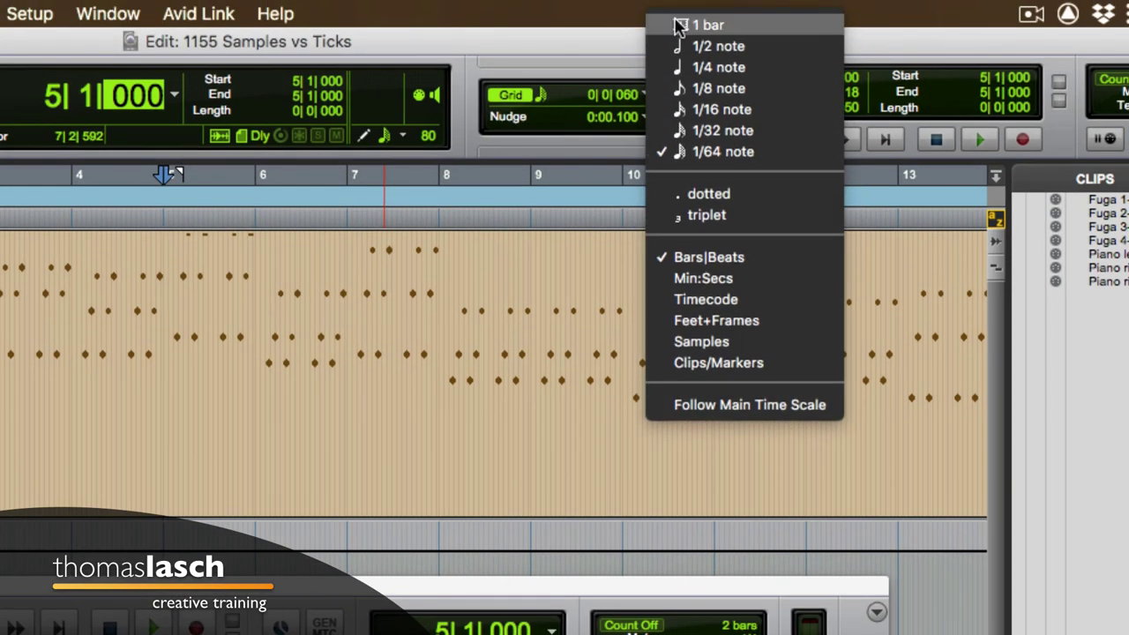
click(675, 24)
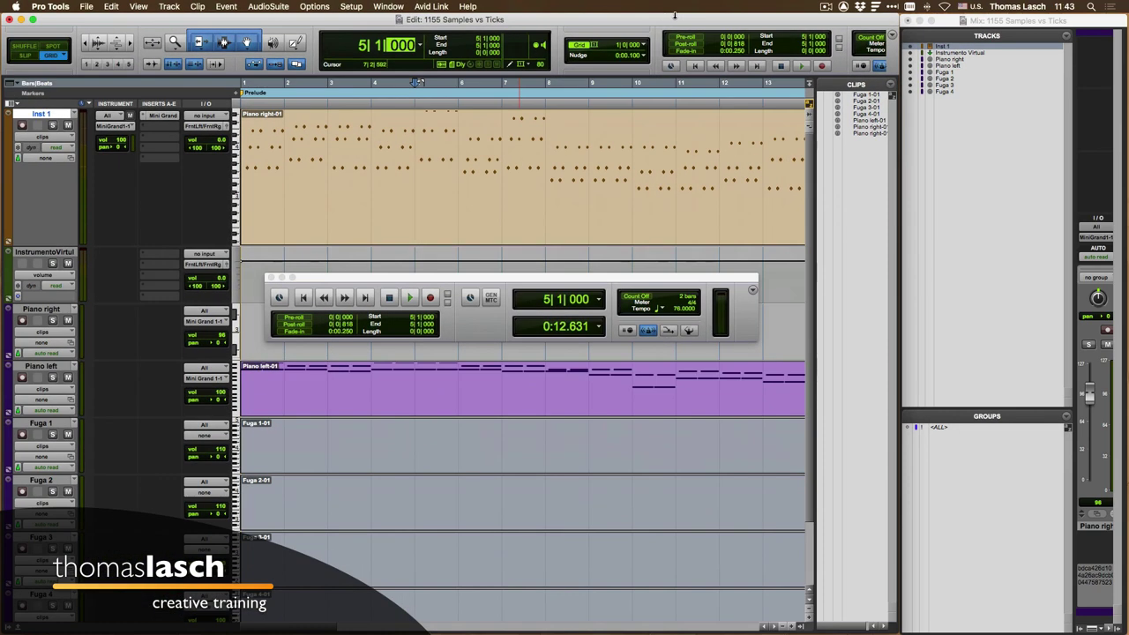